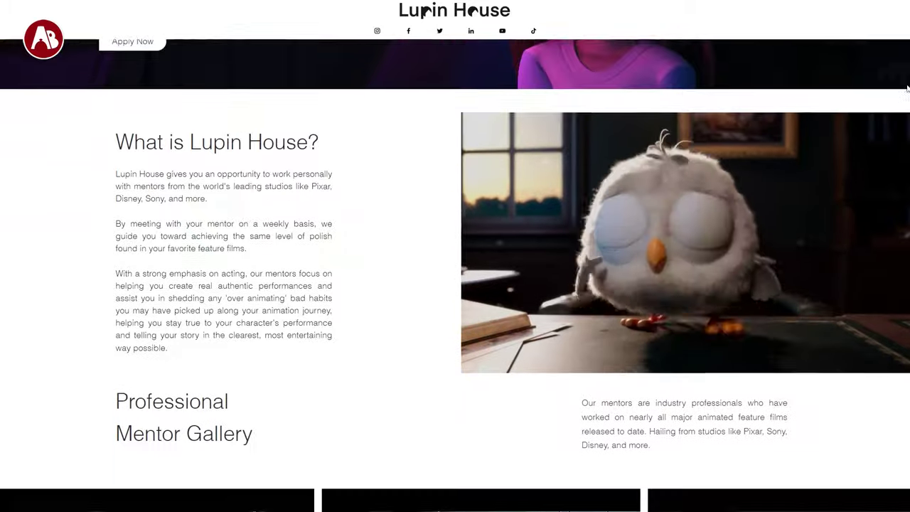
Browse the Lupin House website's mentor gallery and the How to Animate Bleu course overview
{"action": "scroll", "coordinate": [908, 110], "scroll_direction": "up", "scroll_amount": 1}
{"action": "scroll", "coordinate": [908, 110], "scroll_direction": "down", "scroll_amount": 2}
{"action": "scroll", "coordinate": [889, 277], "scroll_direction": "down", "scroll_amount": 10}
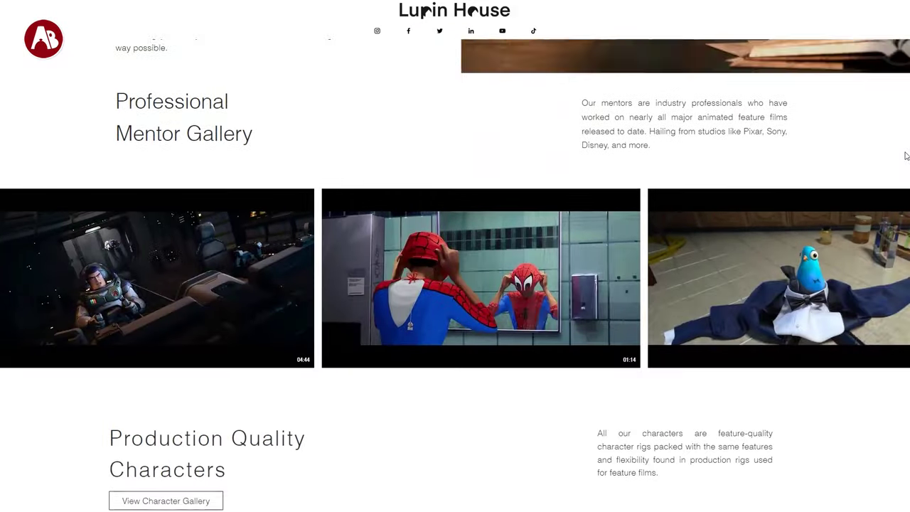
{"action": "scroll", "coordinate": [888, 288], "scroll_direction": "down", "scroll_amount": 12}
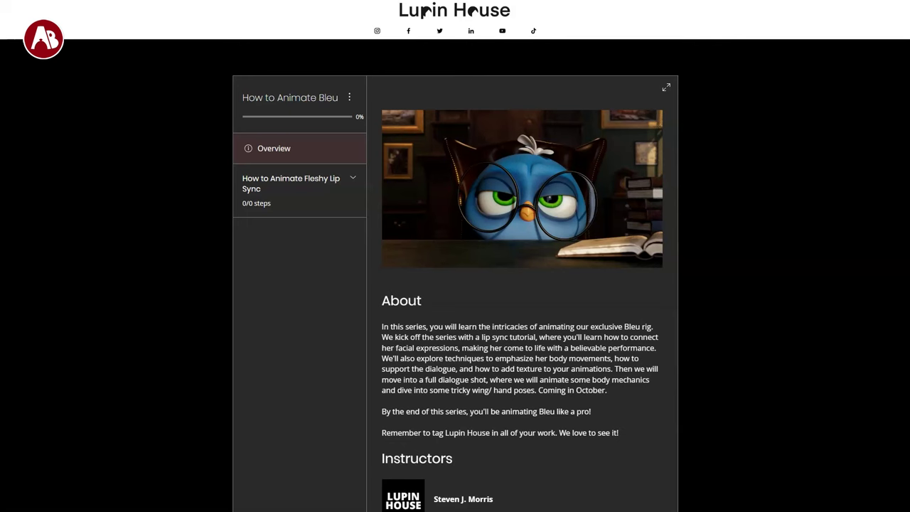
{"action": "scroll", "coordinate": [900, 253], "scroll_direction": "down", "scroll_amount": 5}
{"action": "left_click", "coordinate": [269, 183]}
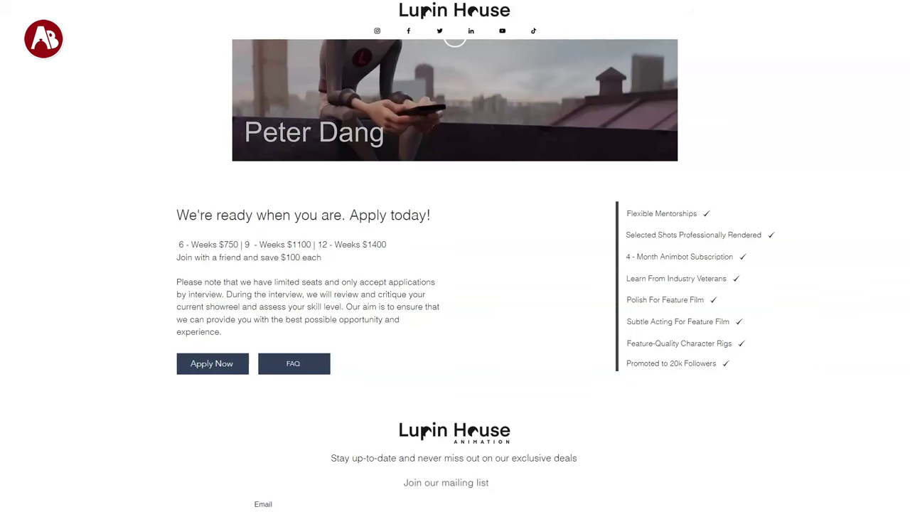
Review the Lupin House application offer, student showcase, studio section and production quality characters
{"action": "scroll", "coordinate": [455, 270], "scroll_direction": "up", "scroll_amount": 3}
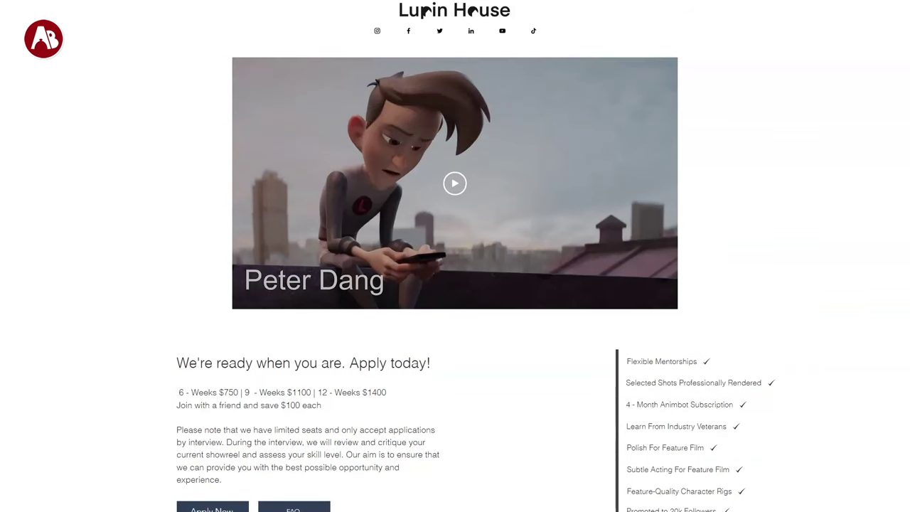
{"action": "scroll", "coordinate": [455, 270], "scroll_direction": "up", "scroll_amount": 5}
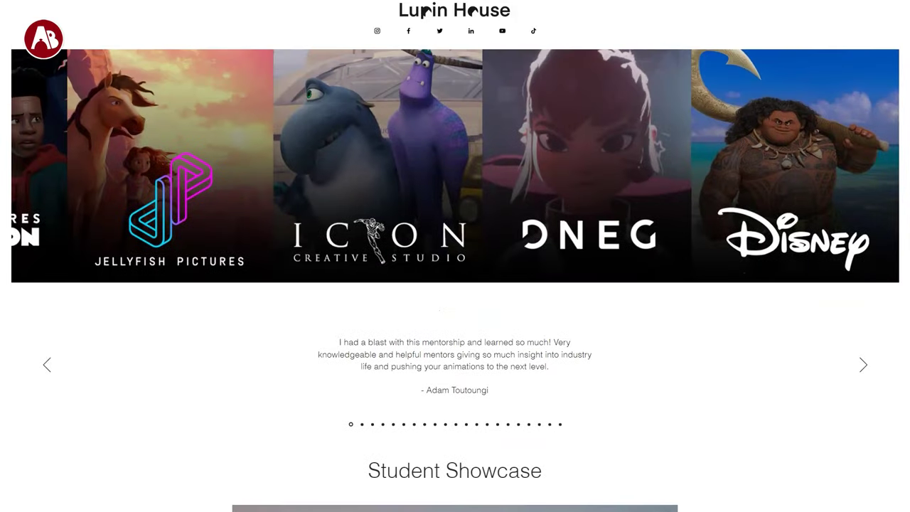
{"action": "scroll", "coordinate": [455, 270], "scroll_direction": "up", "scroll_amount": 10}
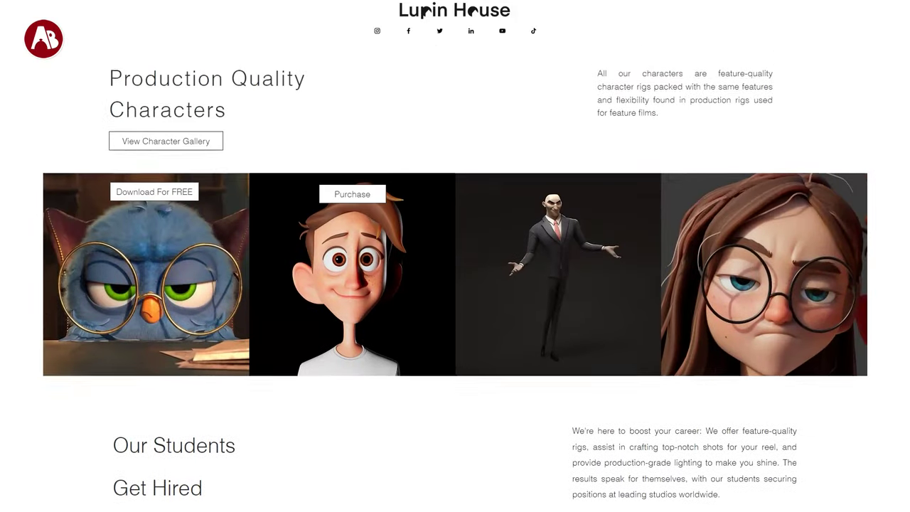
{"action": "scroll", "coordinate": [455, 271], "scroll_direction": "up", "scroll_amount": 8}
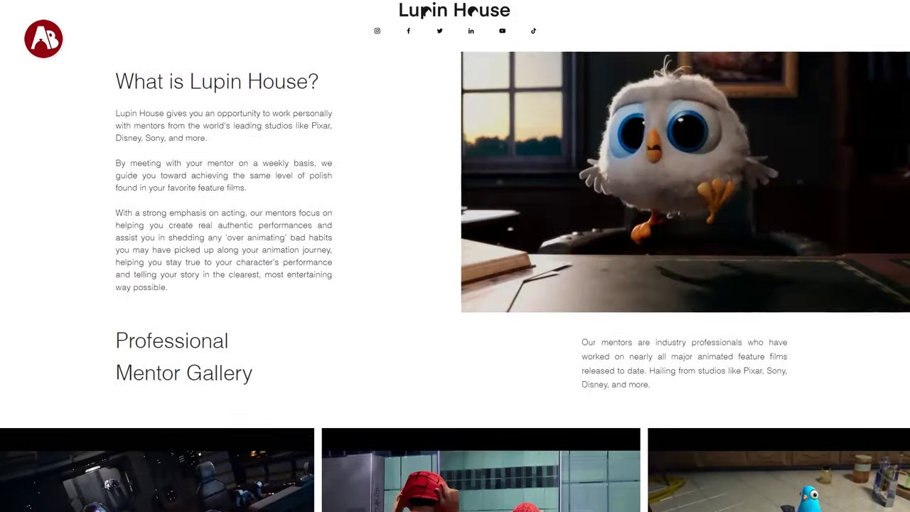
{"action": "scroll", "coordinate": [455, 271], "scroll_direction": "up", "scroll_amount": 1}
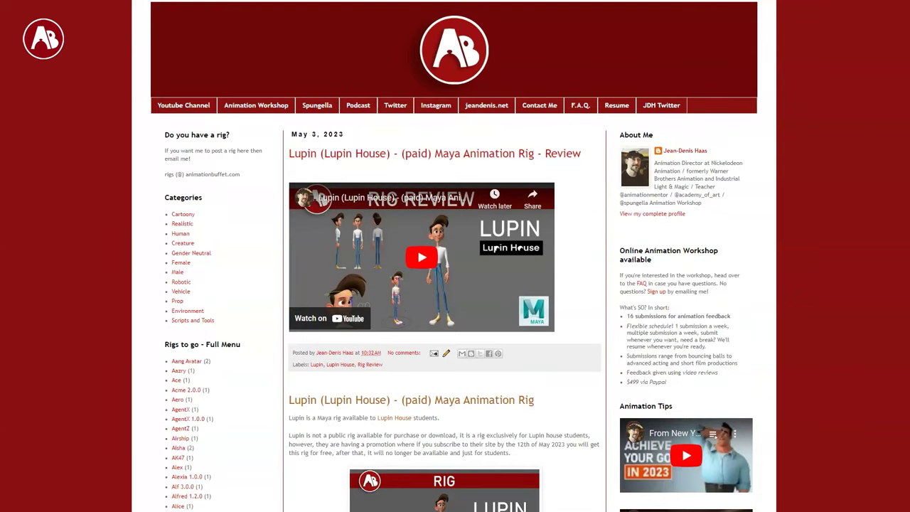
Look through the animation rig blog's posts and its full list of rigs
{"action": "scroll", "coordinate": [494, 249], "scroll_direction": "down", "scroll_amount": 20}
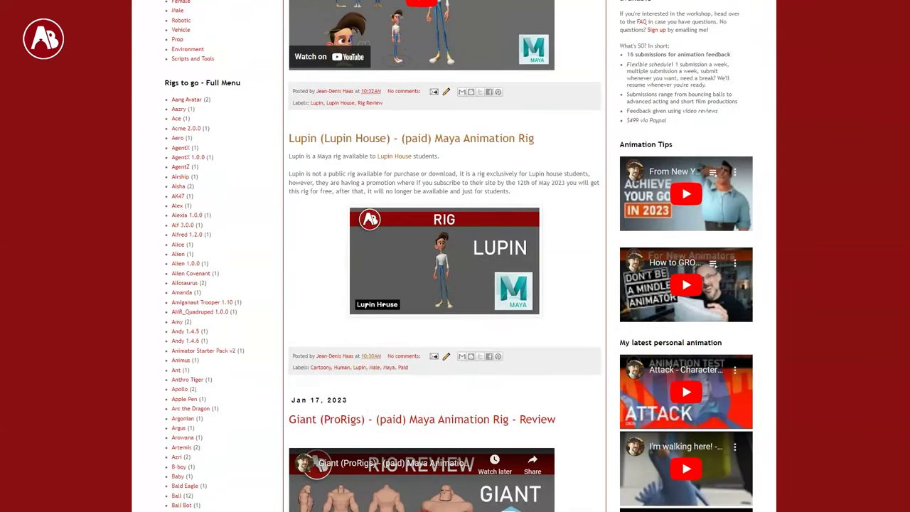
{"action": "scroll", "coordinate": [908, 103], "scroll_direction": "down", "scroll_amount": 20}
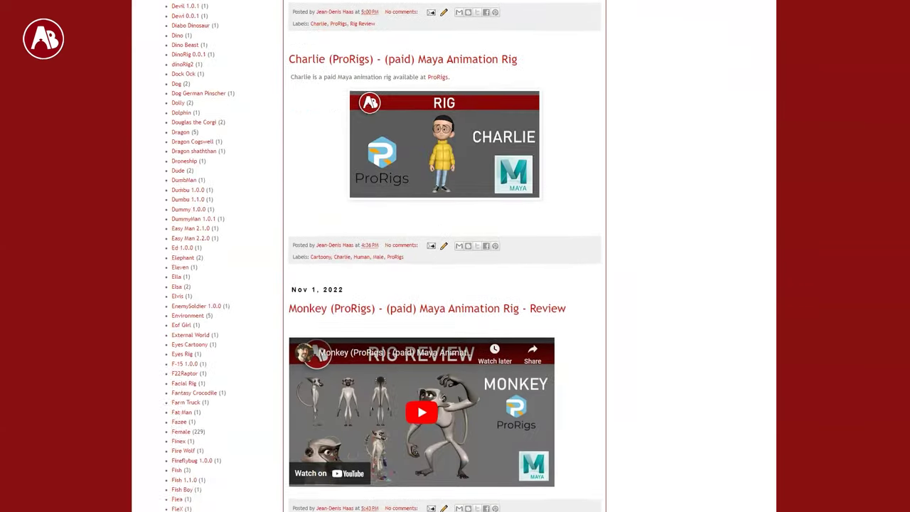
{"action": "mouse_move", "coordinate": [908, 103]}
{"action": "left_mouse_down"}
{"action": "mouse_move", "coordinate": [900, 178]}
{"action": "mouse_move", "coordinate": [897, 116]}
{"action": "left_mouse_up"}
{"action": "scroll", "coordinate": [897, 116], "scroll_direction": "up", "scroll_amount": 20}
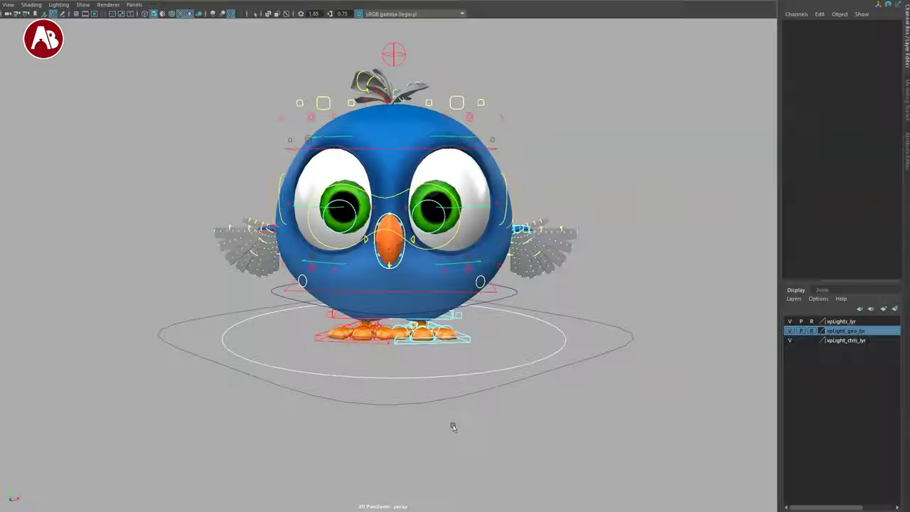
Try moving, rotating and scaling the bird with main_global_control, undoing the test transforms
{"action": "left_click_drag", "start_coordinate": [450, 427], "coordinate": [501, 427], "text": "alt"}
{"action": "left_click", "coordinate": [626, 348]}
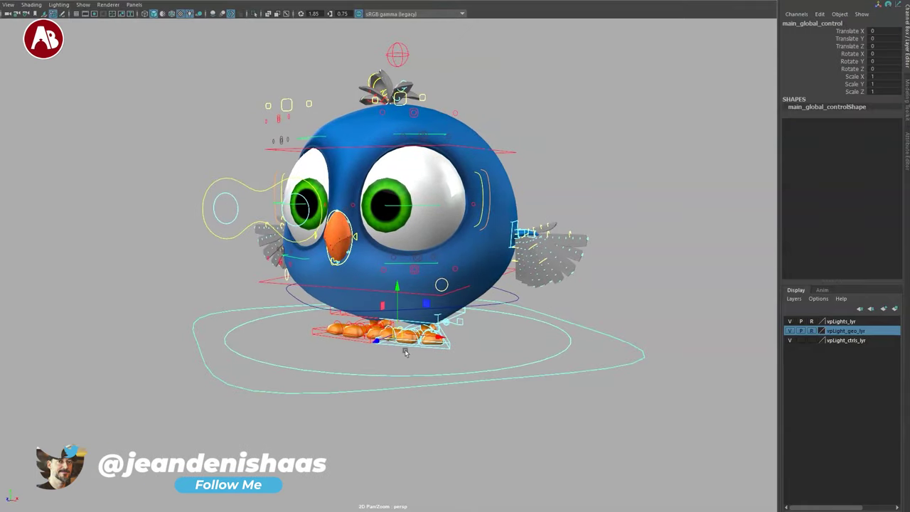
{"action": "left_click_drag", "start_coordinate": [397, 335], "coordinate": [256, 318]}
{"action": "key", "text": "e"}
{"action": "key", "text": "ctrl+z"}
{"action": "key", "text": "r"}
{"action": "key", "text": "ctrl+z"}
Try scaling and lowering the bird with main_control, and undo the changes
{"action": "left_click_drag", "start_coordinate": [595, 354], "coordinate": [595, 356]}
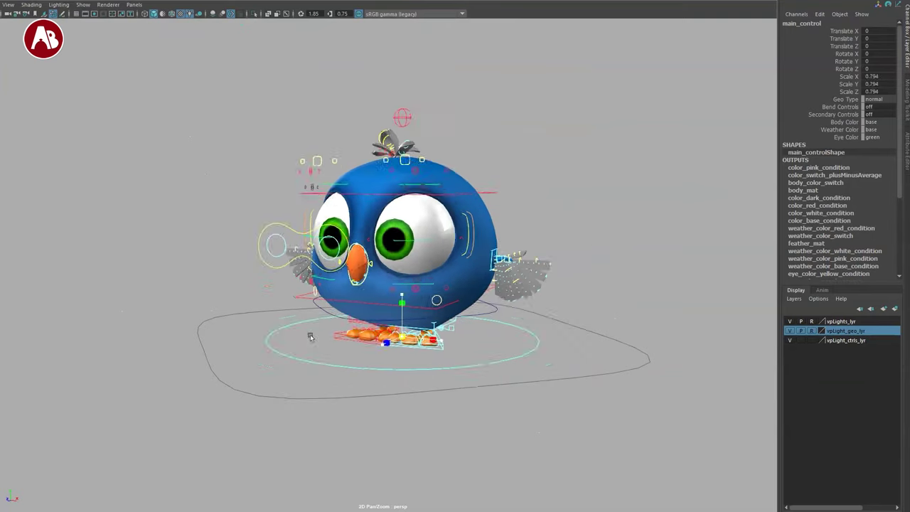
{"action": "left_click_drag", "start_coordinate": [400, 294], "coordinate": [397, 418]}
{"action": "left_click_drag", "start_coordinate": [553, 329], "coordinate": [403, 380], "text": "alt"}
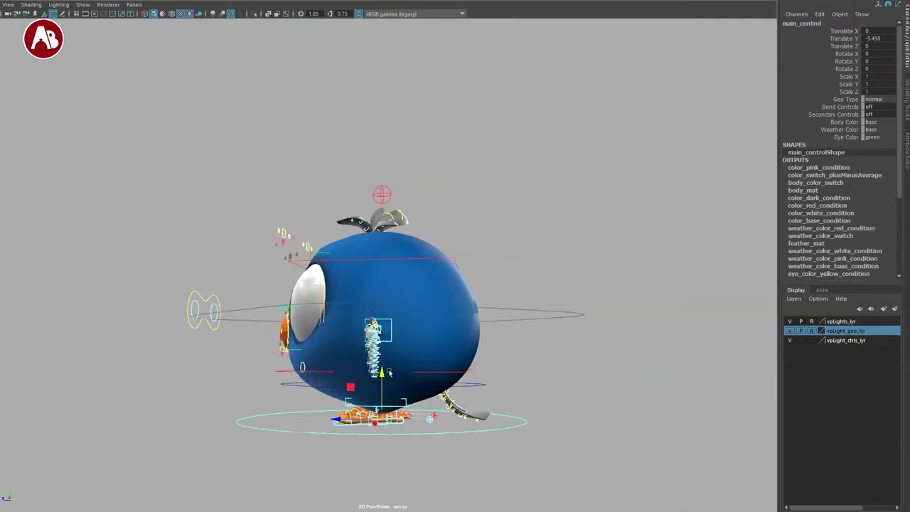
{"action": "key", "text": "ctrl+z"}
{"action": "key", "text": "ctrl+z"}
Test rotating and scaling the bird with main_control, undoing everything back to the default pose
{"action": "key", "text": "e"}
{"action": "left_click_drag", "start_coordinate": [366, 303], "coordinate": [288, 229]}
{"action": "key", "text": "ctrl+z"}
{"action": "key", "text": "w"}
{"action": "key", "text": "e"}
{"action": "key", "text": "r"}
{"action": "key", "text": "ctrl+z"}
{"action": "key", "text": "w"}
{"action": "key", "text": "ctrl+z"}
{"action": "key", "text": "ctrl+z"}
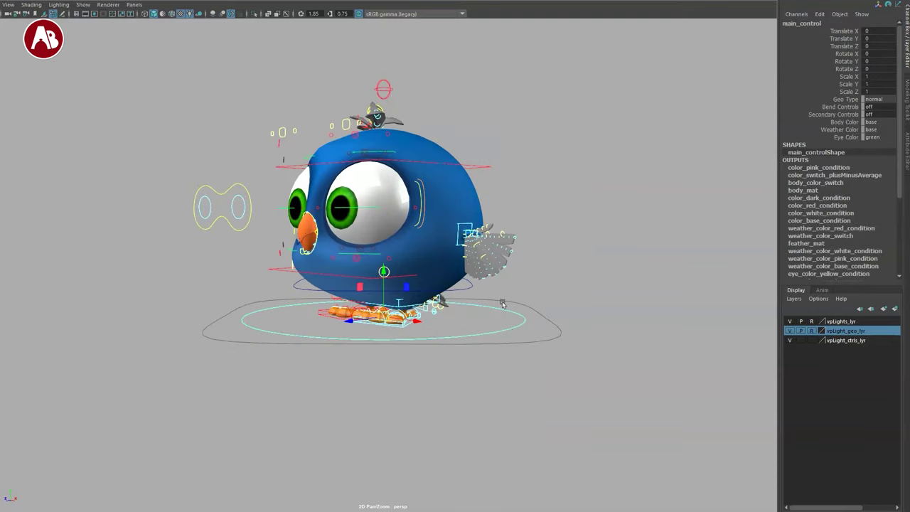
Try selecting the bird's body geometry directly, and undo back to having main_control selected
{"action": "left_click_drag", "start_coordinate": [501, 348], "coordinate": [532, 361], "text": "alt"}
{"action": "middle_click_drag", "start_coordinate": [544, 334], "coordinate": [549, 348], "text": "alt"}
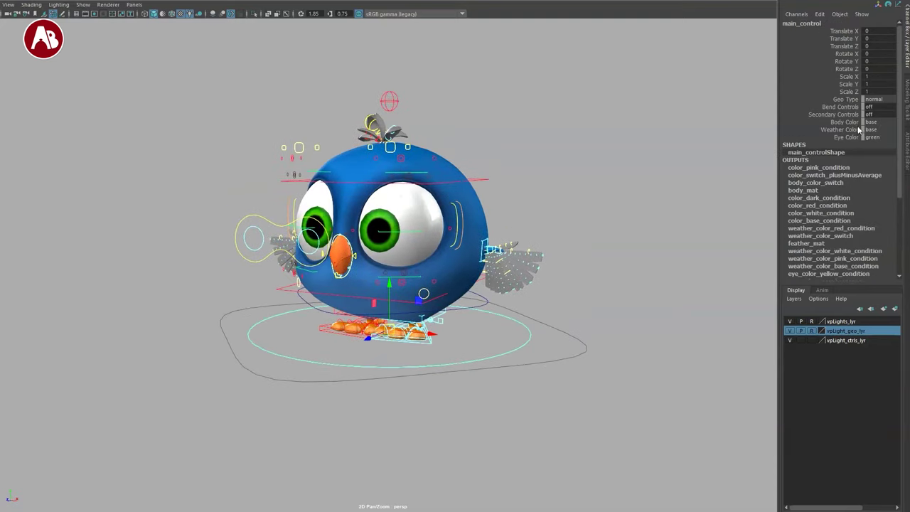
{"action": "left_click", "coordinate": [445, 169]}
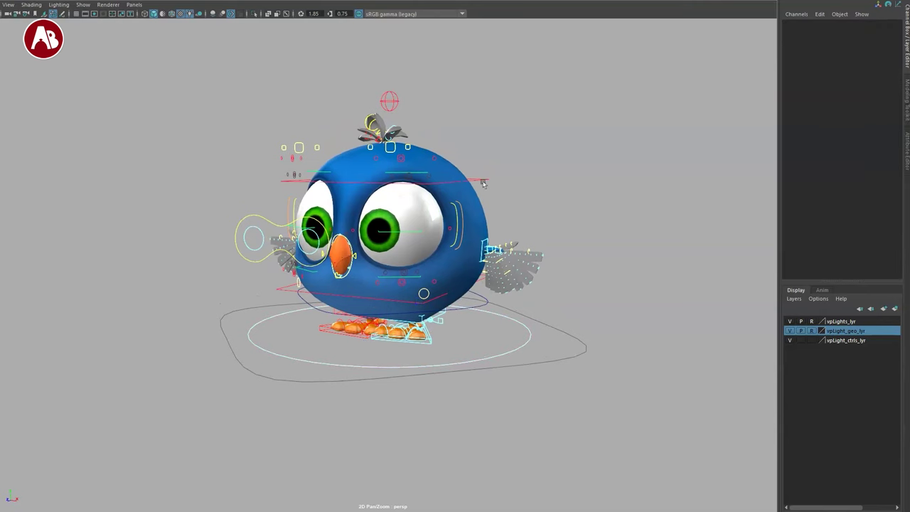
{"action": "left_click", "coordinate": [527, 335]}
{"action": "left_click", "coordinate": [451, 169]}
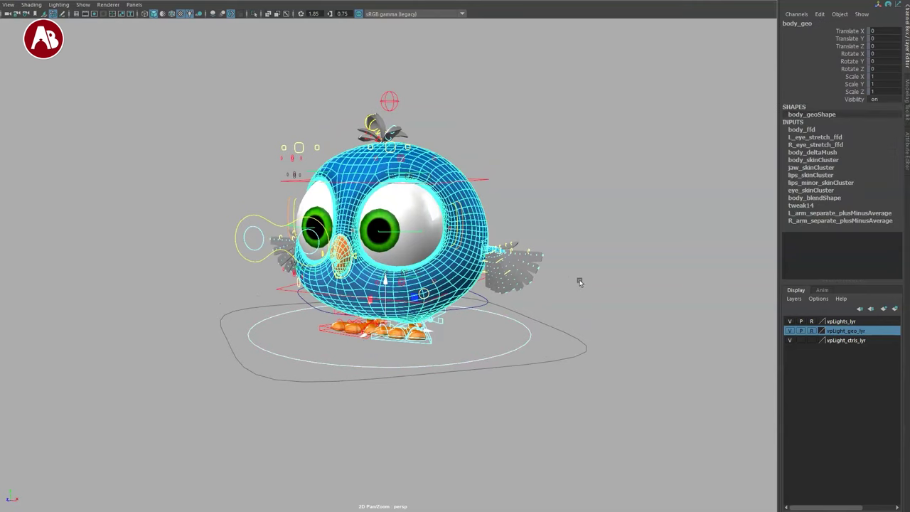
{"action": "key", "text": "ctrl+z"}
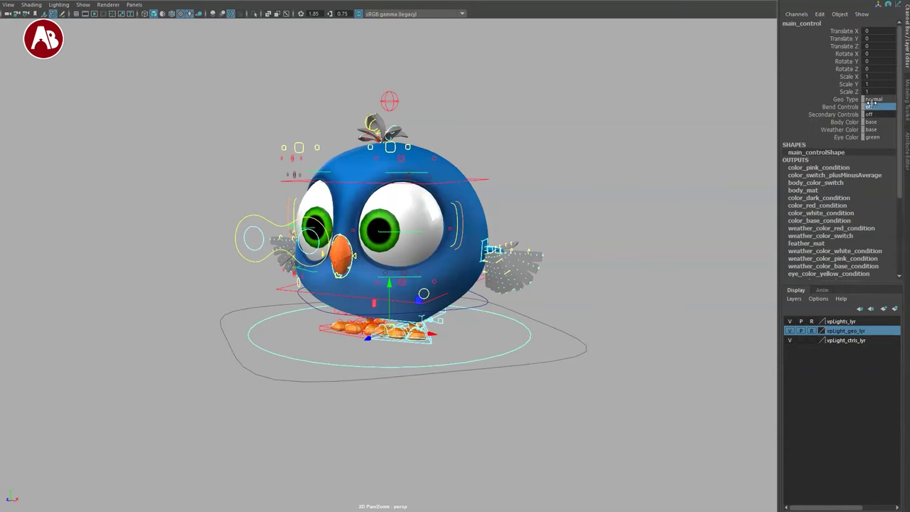
Switch main_control's Geo Type to temp and finally to ref
{"action": "left_click", "coordinate": [874, 100]}
{"action": "left_click", "coordinate": [879, 118]}
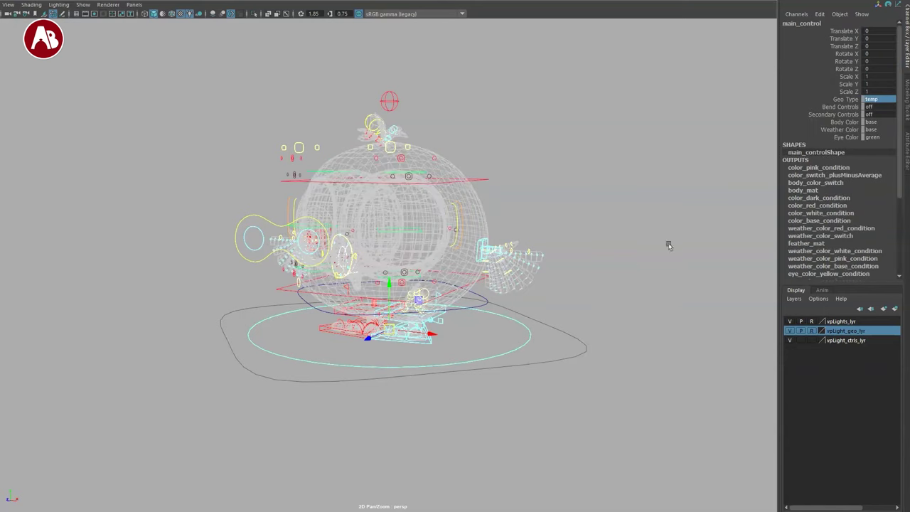
{"action": "left_click", "coordinate": [871, 100]}
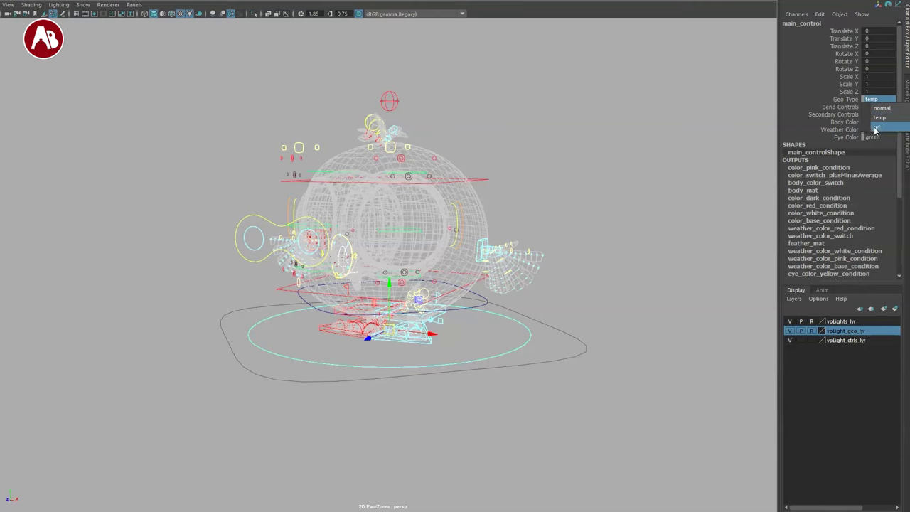
{"action": "left_click", "coordinate": [876, 129]}
Box-select across the bird's head and wing to check whether the geometry is still selectable
{"action": "left_click", "coordinate": [552, 189]}
{"action": "left_click_drag", "start_coordinate": [472, 117], "coordinate": [355, 295]}
{"action": "left_click_drag", "start_coordinate": [555, 214], "coordinate": [491, 320], "text": "shift"}
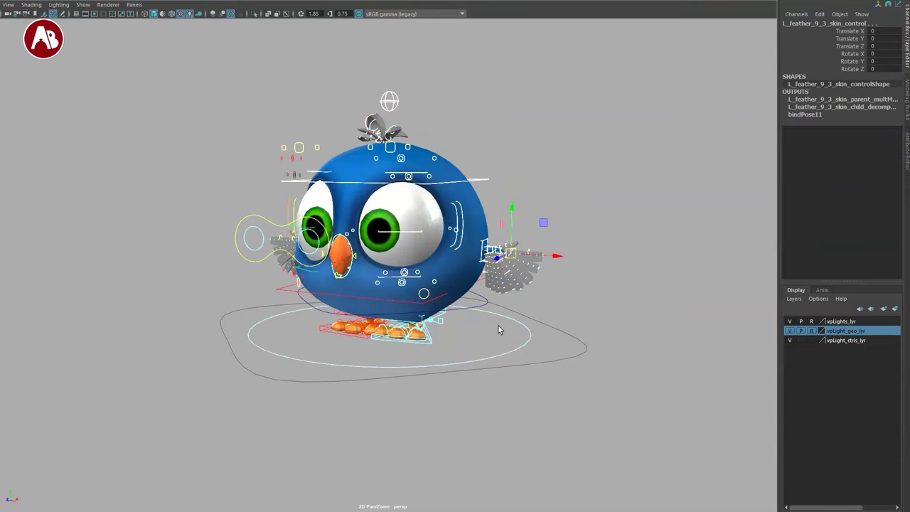
{"action": "left_click", "coordinate": [614, 197]}
Turn on Bend Controls on main_control and display the feet up close in wireframe
{"action": "left_click", "coordinate": [527, 347]}
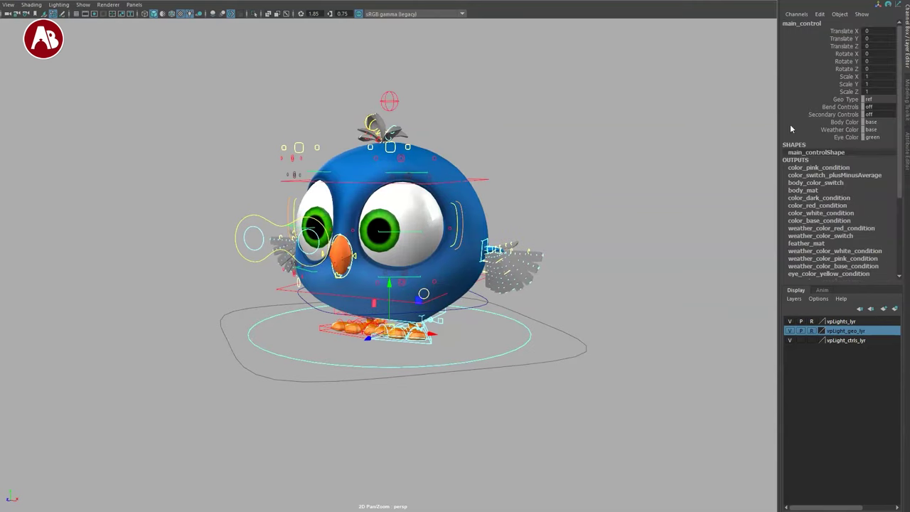
{"action": "left_click", "coordinate": [845, 107]}
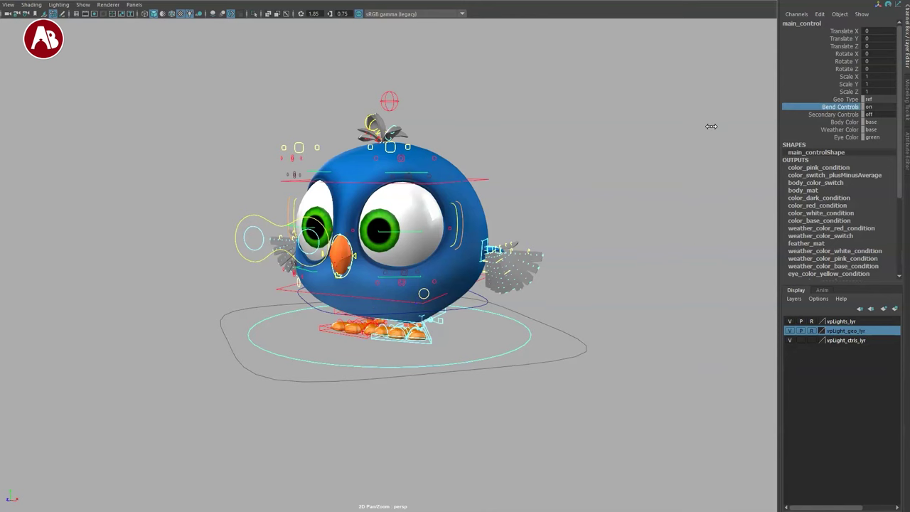
{"action": "middle_click_drag", "start_coordinate": [466, 397], "coordinate": [492, 311], "text": "alt"}
{"action": "right_click_drag", "start_coordinate": [492, 310], "coordinate": [651, 407], "text": "alt"}
{"action": "middle_click_drag", "start_coordinate": [651, 407], "coordinate": [519, 451], "text": "alt"}
{"action": "right_click_drag", "start_coordinate": [519, 451], "coordinate": [537, 456], "text": "alt"}
{"action": "key", "text": "4"}
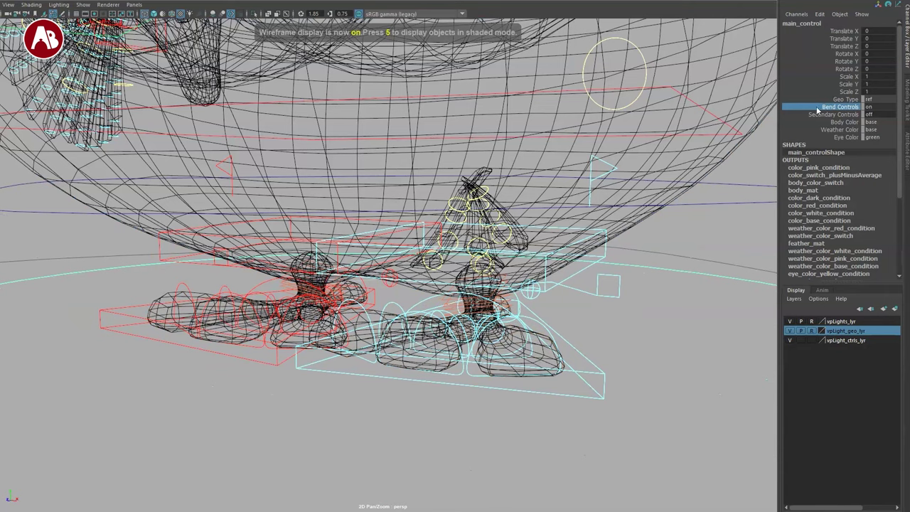
Toggle main_control's Bend Controls to compare the legs and wings in wireframe, leaving the option off
{"action": "middle_click_drag", "start_coordinate": [738, 102], "coordinate": [730, 193]}
{"action": "middle_click_drag", "start_coordinate": [646, 112], "coordinate": [704, 242], "text": "alt"}
{"action": "right_click_drag", "start_coordinate": [704, 242], "coordinate": [765, 121], "text": "alt"}
{"action": "middle_click_drag", "start_coordinate": [727, 143], "coordinate": [700, 167]}
{"action": "middle_click_drag", "start_coordinate": [655, 120], "coordinate": [650, 190], "text": "alt"}
{"action": "middle_click_drag", "start_coordinate": [731, 208], "coordinate": [623, 158]}
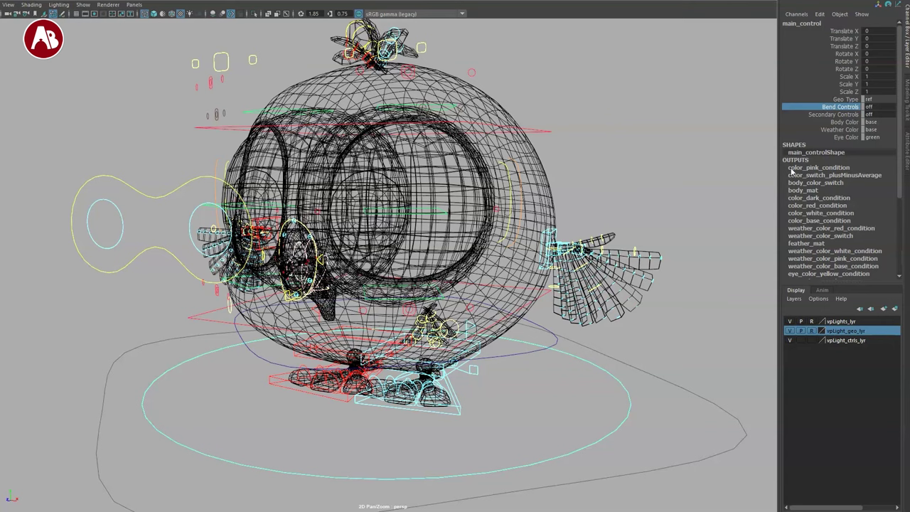
Return the viewport to textured shading and set main_control's Body Color to pink
{"action": "left_click", "coordinate": [814, 116]}
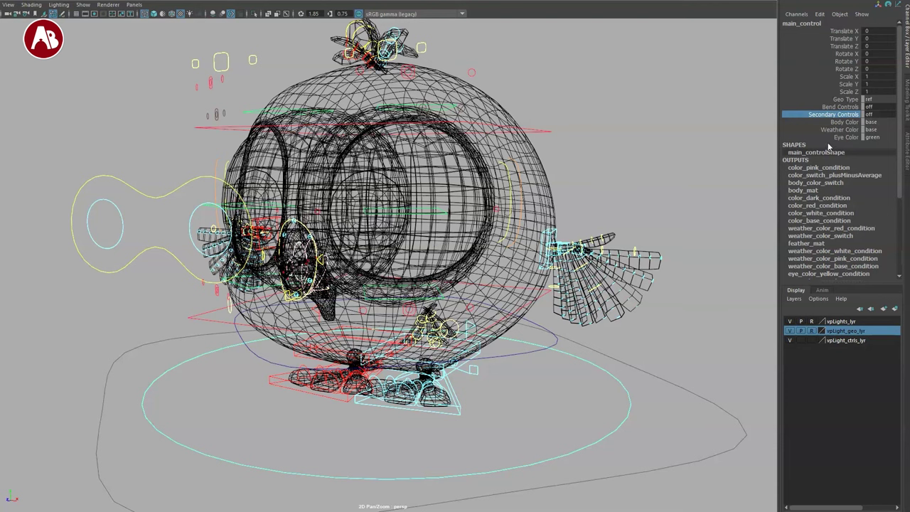
{"action": "key", "text": "5"}
{"action": "key", "text": "6"}
{"action": "left_click", "coordinate": [874, 122]}
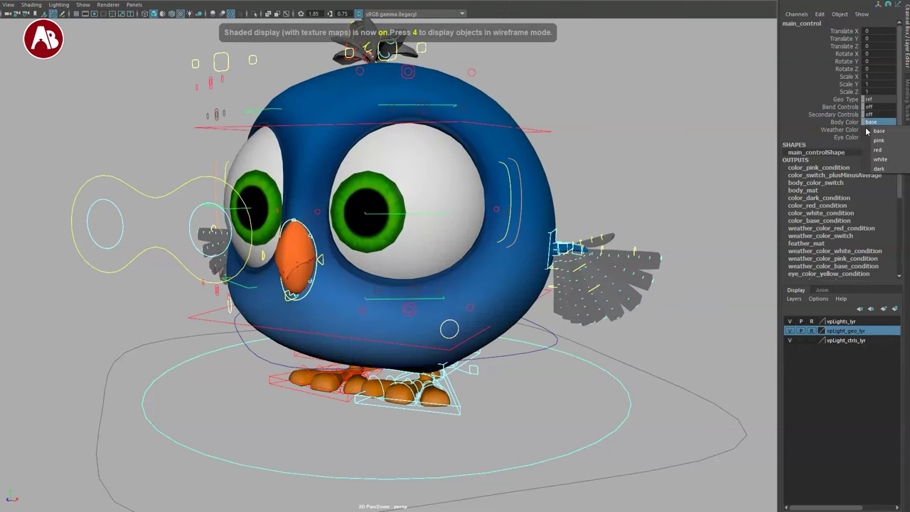
{"action": "left_click", "coordinate": [879, 142]}
{"action": "scroll", "coordinate": [581, 211], "scroll_direction": "down", "scroll_amount": 3}
{"action": "left_click_drag", "start_coordinate": [581, 211], "coordinate": [689, 206], "text": "alt"}
Set main_control's Weather Color to pink and its Eye Color to purple
{"action": "left_click", "coordinate": [874, 129]}
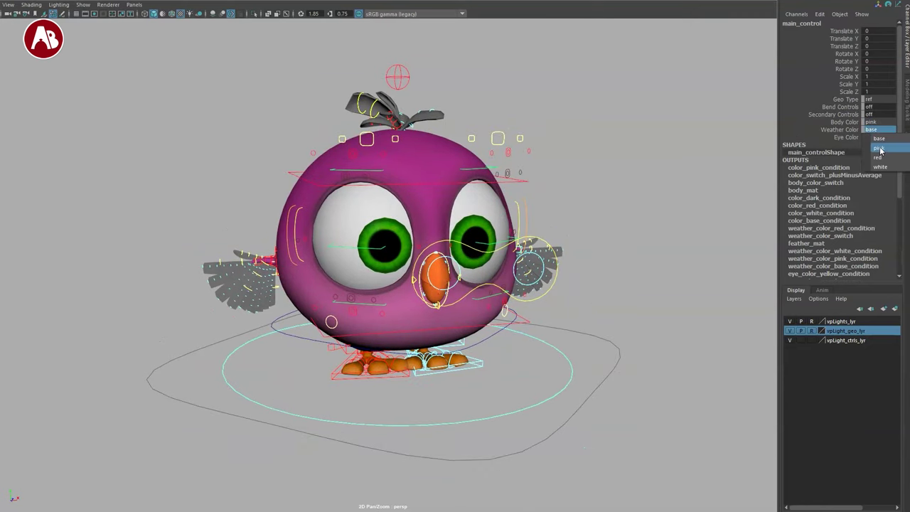
{"action": "left_click", "coordinate": [881, 152]}
{"action": "left_click_drag", "start_coordinate": [691, 170], "coordinate": [704, 173], "text": "alt"}
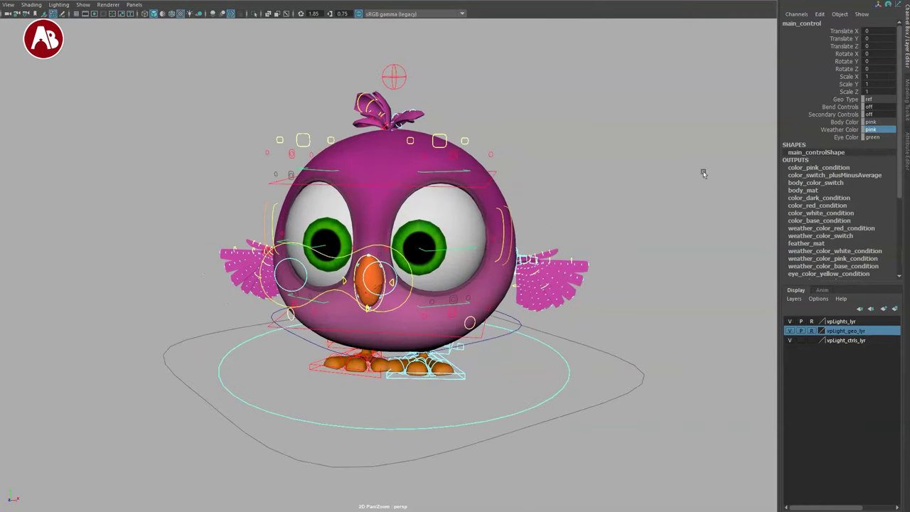
{"action": "left_click", "coordinate": [878, 136]}
{"action": "left_click", "coordinate": [881, 148]}
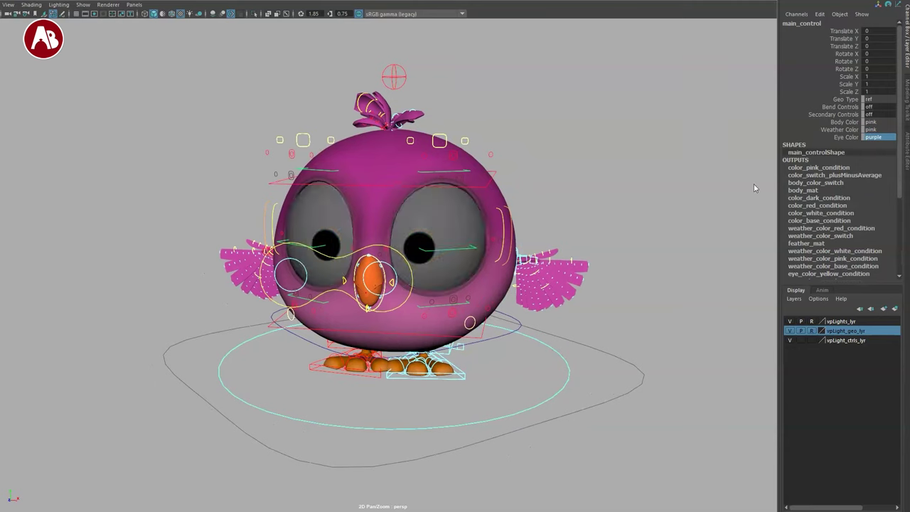
{"action": "left_click", "coordinate": [697, 204]}
{"action": "left_click_drag", "start_coordinate": [697, 203], "coordinate": [586, 362], "text": "alt"}
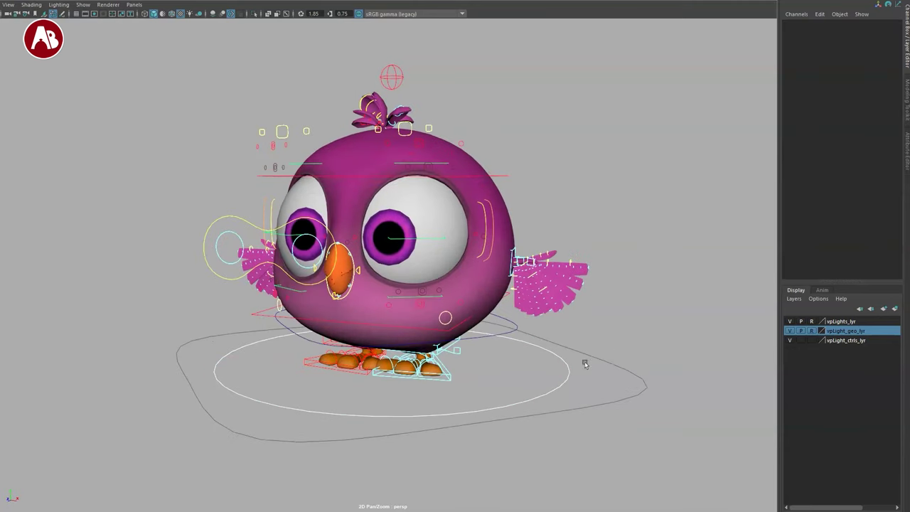
Switch main_control's Body Color through red and white, finishing on dark
{"action": "left_click", "coordinate": [601, 374]}
{"action": "left_click", "coordinate": [875, 122]}
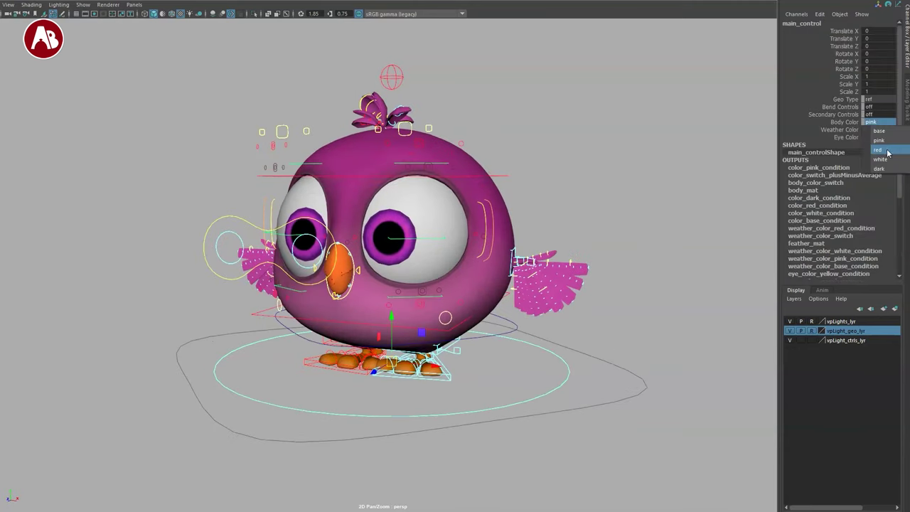
{"action": "left_click", "coordinate": [882, 150]}
{"action": "left_click", "coordinate": [875, 123]}
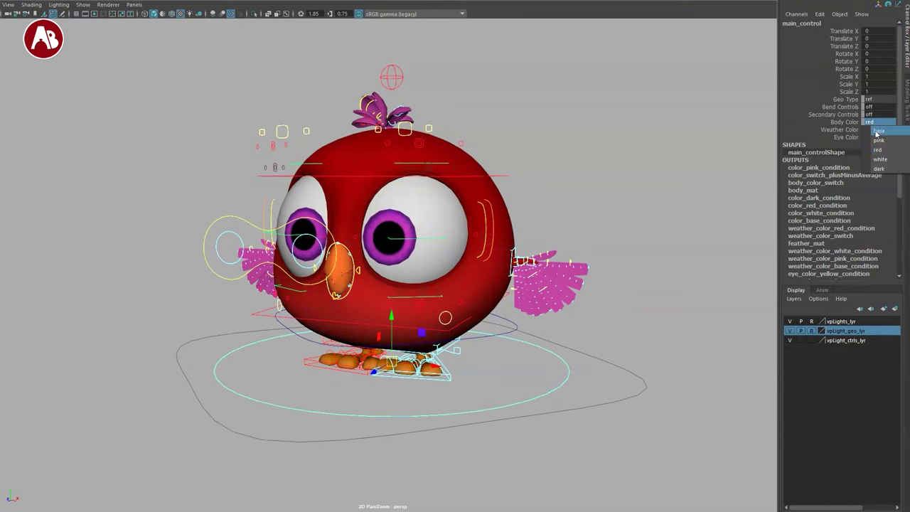
{"action": "left_click", "coordinate": [882, 158]}
{"action": "left_click", "coordinate": [876, 123]}
{"action": "left_click", "coordinate": [880, 166]}
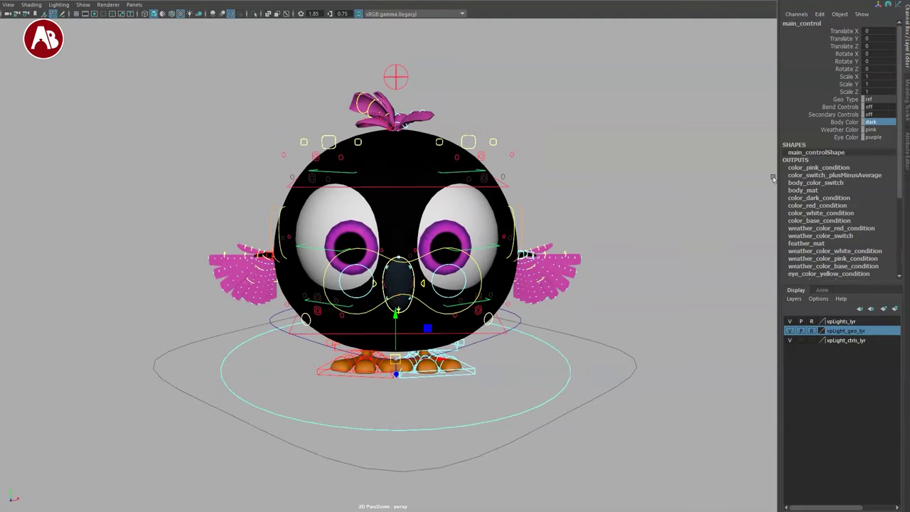
Set main_control's Body Color and Weather Color to base
{"action": "left_click", "coordinate": [873, 129]}
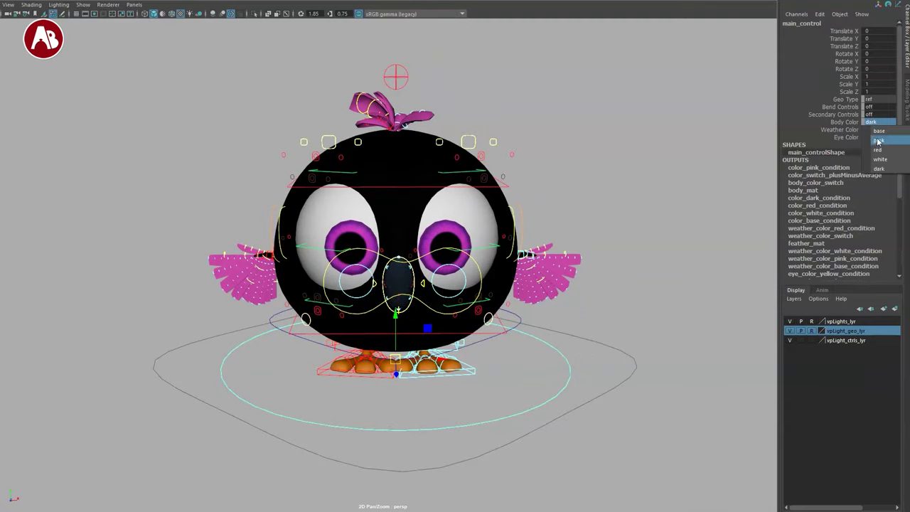
{"action": "left_click", "coordinate": [877, 132]}
{"action": "left_click_drag", "start_coordinate": [773, 157], "coordinate": [715, 161], "text": "alt"}
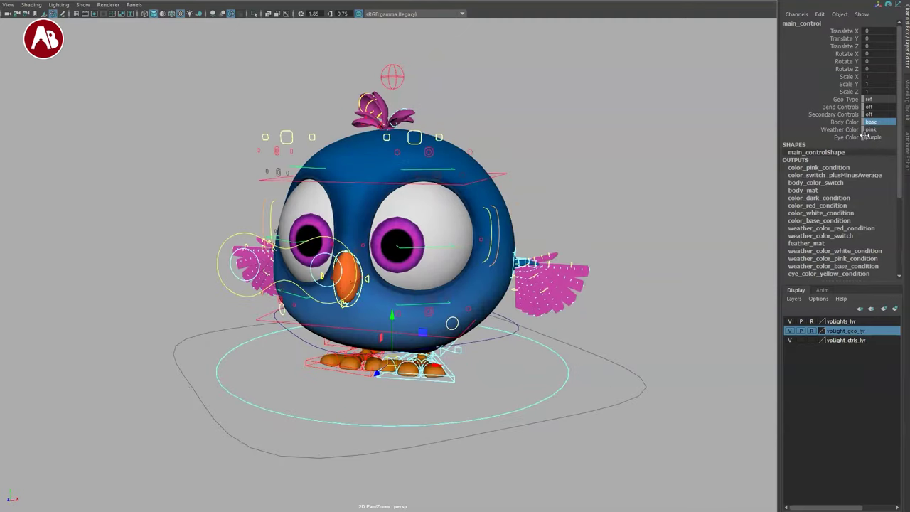
{"action": "left_click", "coordinate": [871, 130]}
{"action": "left_click", "coordinate": [870, 130]}
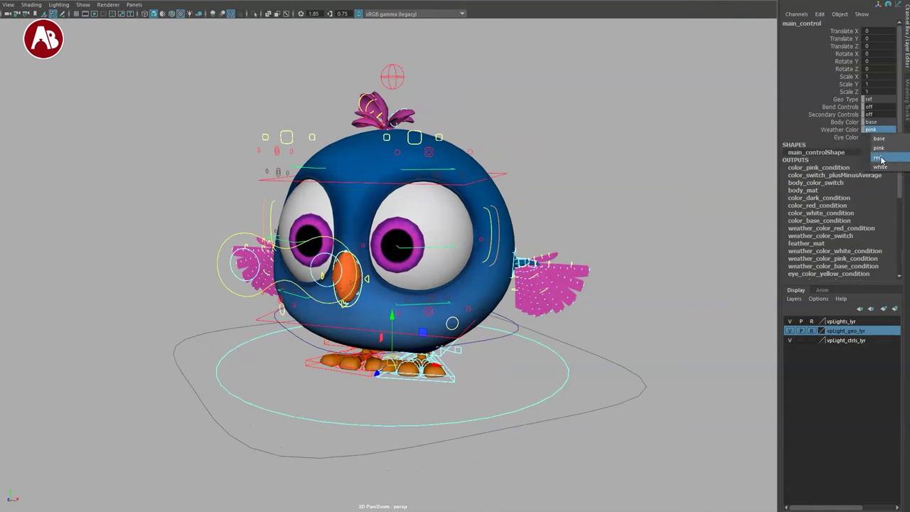
{"action": "left_click", "coordinate": [881, 140]}
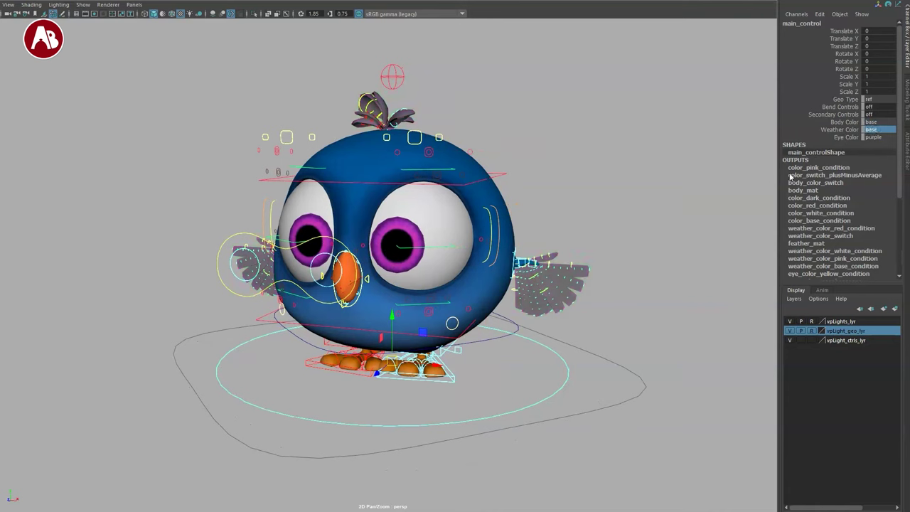
Set main_control's Eye Color to green and deselect the control
{"action": "left_click", "coordinate": [872, 140]}
{"action": "left_click", "coordinate": [882, 171]}
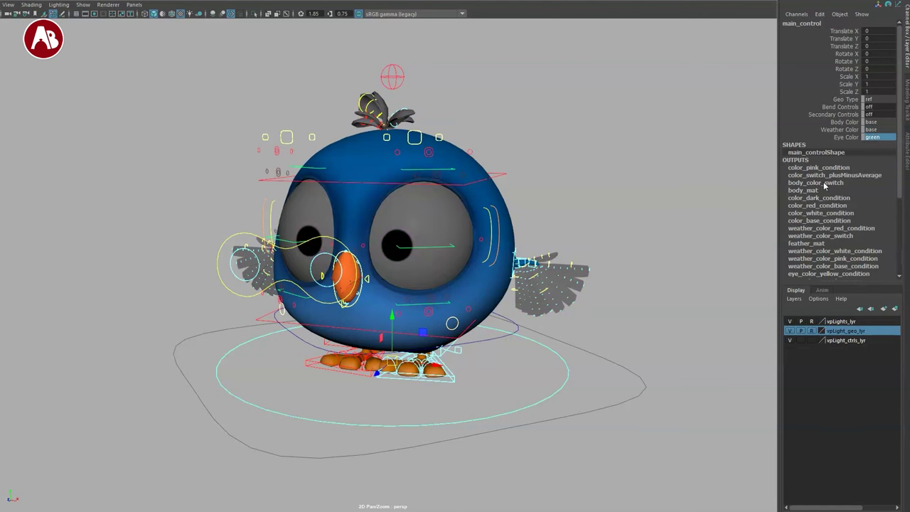
{"action": "left_click", "coordinate": [604, 138]}
Select L_leg_ik_control on the left foot with the Move tool active
{"action": "left_click_drag", "start_coordinate": [603, 228], "coordinate": [579, 190], "text": "alt"}
{"action": "scroll", "coordinate": [376, 321], "scroll_direction": "up", "scroll_amount": 6}
{"action": "left_click_drag", "start_coordinate": [509, 338], "coordinate": [421, 353], "text": "alt"}
{"action": "left_click_drag", "start_coordinate": [434, 323], "coordinate": [460, 328], "text": "alt"}
{"action": "left_click", "coordinate": [443, 343]}
{"action": "left_click_drag", "start_coordinate": [493, 378], "coordinate": [443, 396], "text": "alt"}
{"action": "key", "text": "w"}
Try pulling the left foot's IK control away from the body, and undo the trial changes
{"action": "left_click_drag", "start_coordinate": [465, 380], "coordinate": [524, 296], "text": "alt"}
{"action": "left_click_drag", "start_coordinate": [439, 292], "coordinate": [818, 442]}
{"action": "key", "text": "e"}
{"action": "key", "text": "ctrl+z"}
{"action": "key", "text": "r"}
{"action": "key", "text": "w"}
{"action": "key", "text": "ctrl+z"}
{"action": "key", "text": "ctrl+z"}
{"action": "key", "text": "ctrl+z"}
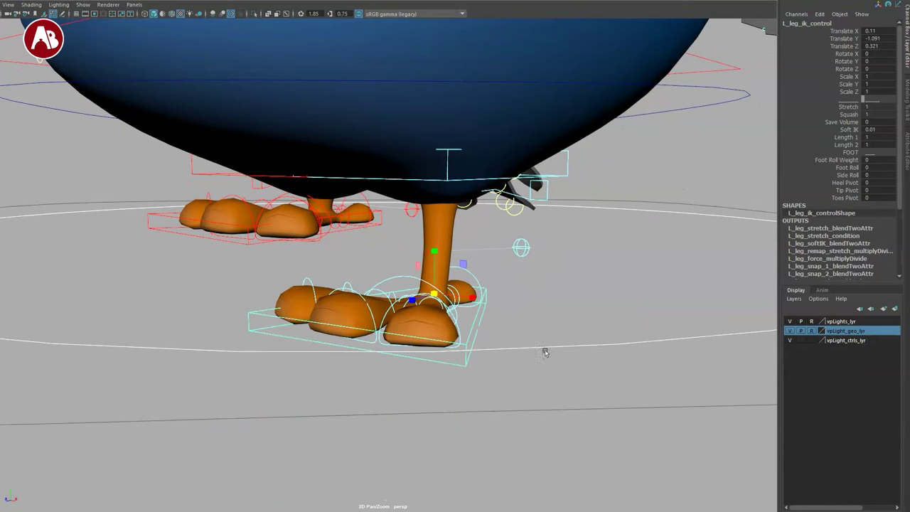
Try lowering the left foot to a Translate Y of about -1.327, pick its Stretch attribute, and undo the move
{"action": "left_click_drag", "start_coordinate": [441, 172], "coordinate": [442, 287]}
{"action": "key", "text": "q"}
{"action": "left_click_drag", "start_coordinate": [562, 304], "coordinate": [466, 334], "text": "alt"}
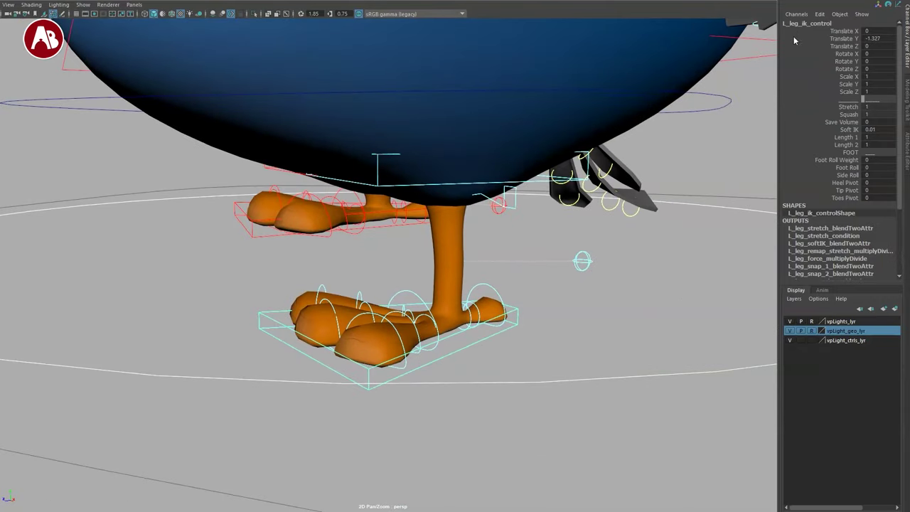
{"action": "left_click", "coordinate": [812, 100]}
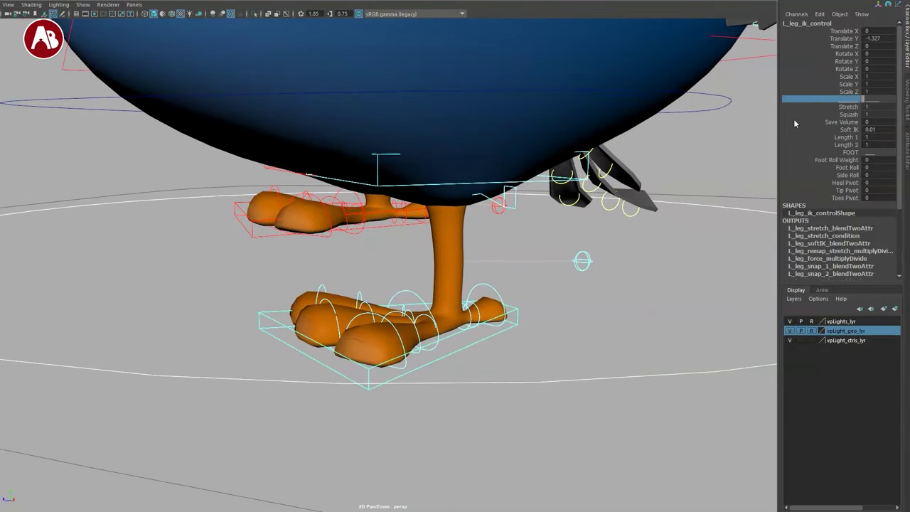
{"action": "left_click", "coordinate": [831, 106]}
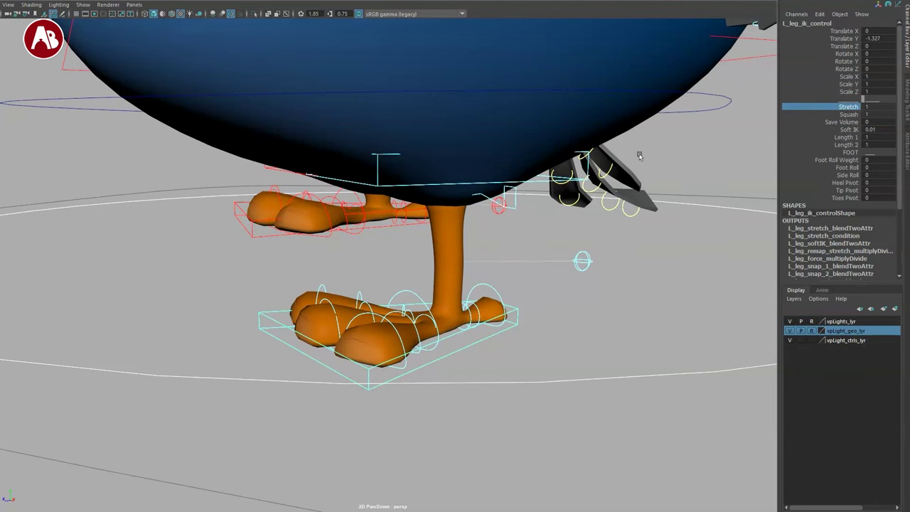
{"action": "key", "text": "ctrl+z"}
Pull L_leg_ik_control out to Translate about 4.364, -3.104, -1.294 and rotate it to about 22.894, 8.529, 15.286
{"action": "left_click_drag", "start_coordinate": [469, 302], "coordinate": [561, 309], "text": "alt"}
{"action": "scroll", "coordinate": [464, 274], "scroll_direction": "down", "scroll_amount": 2}
{"action": "left_click_drag", "start_coordinate": [425, 224], "coordinate": [666, 384]}
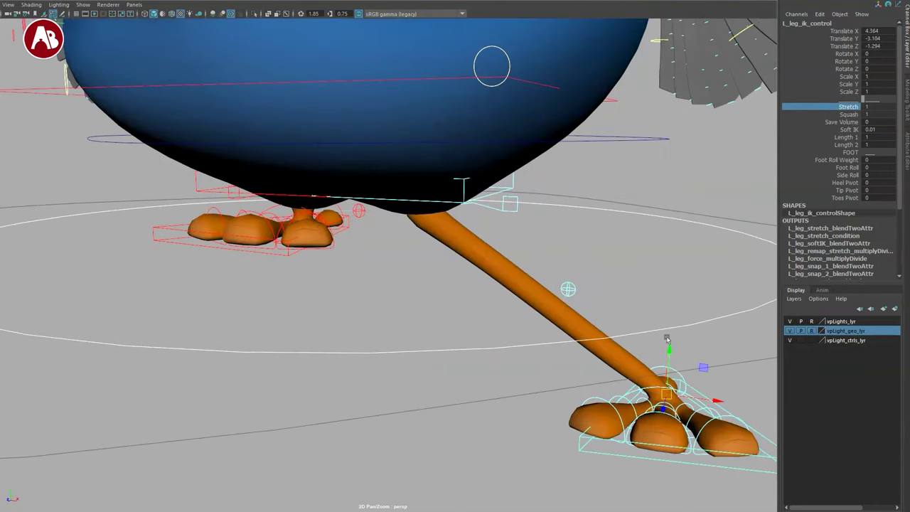
{"action": "right_click_drag", "start_coordinate": [655, 370], "coordinate": [490, 213], "text": "alt"}
{"action": "key", "text": "e"}
{"action": "left_click_drag", "start_coordinate": [546, 344], "coordinate": [560, 365]}
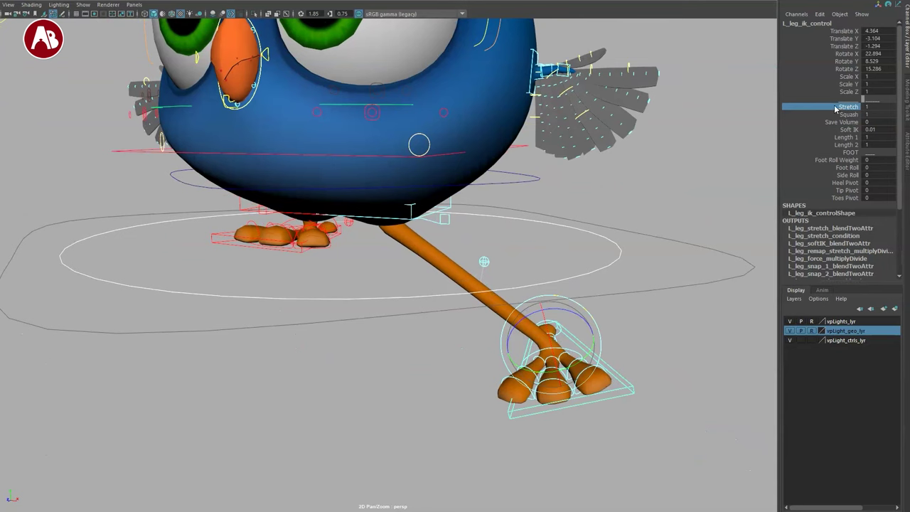
Try L_leg_ik_control's Stretch at 0 on the extended leg, and restore it to 1
{"action": "middle_click_drag", "start_coordinate": [643, 123], "coordinate": [627, 124]}
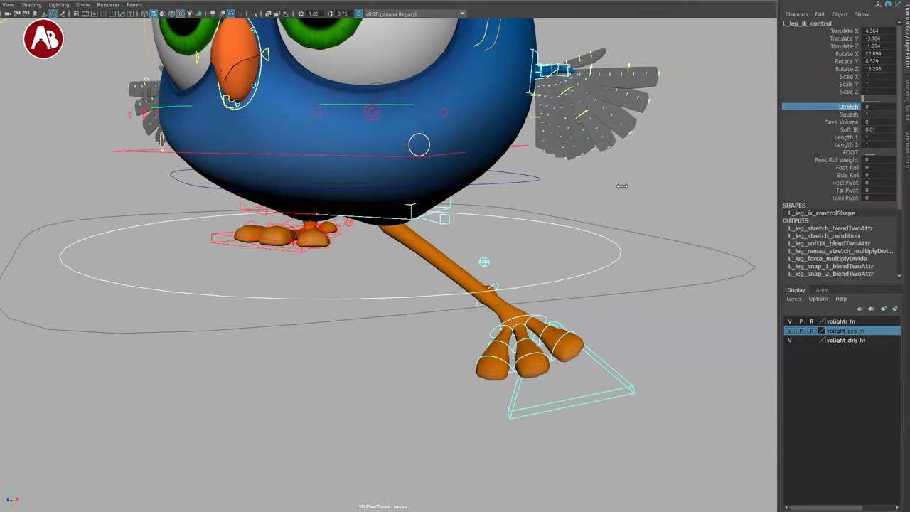
{"action": "mouse_move", "coordinate": [703, 208]}
{"action": "middle_mouse_down"}
{"action": "mouse_move", "coordinate": [760, 219]}
{"action": "mouse_move", "coordinate": [697, 211]}
{"action": "middle_mouse_up"}
{"action": "middle_click_drag", "start_coordinate": [638, 194], "coordinate": [763, 231]}
Test L_leg_ik_control's Squash with the foot close to the body, leaving Squash at 1 and the foot pose zeroed
{"action": "left_click", "coordinate": [827, 115]}
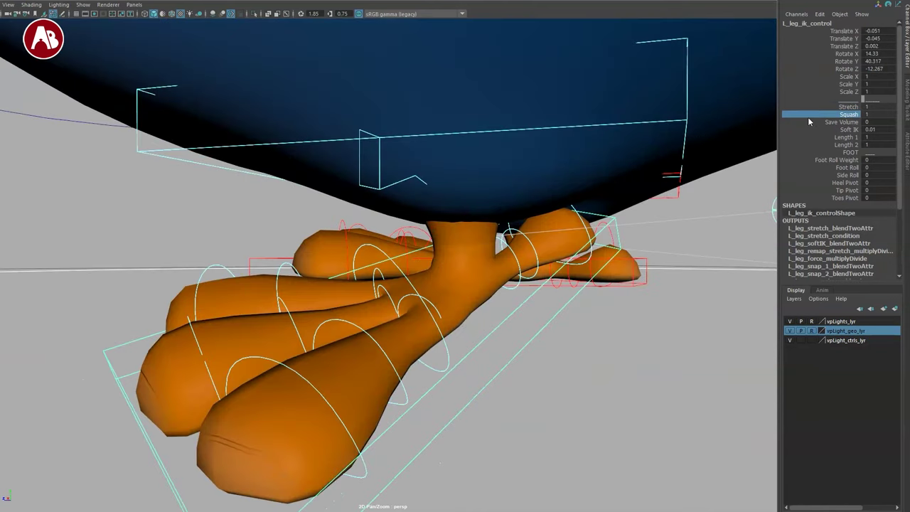
{"action": "middle_click_drag", "start_coordinate": [725, 121], "coordinate": [716, 212]}
{"action": "right_click_drag", "start_coordinate": [715, 212], "coordinate": [422, 136], "text": "alt"}
{"action": "middle_click_drag", "start_coordinate": [591, 311], "coordinate": [655, 268]}
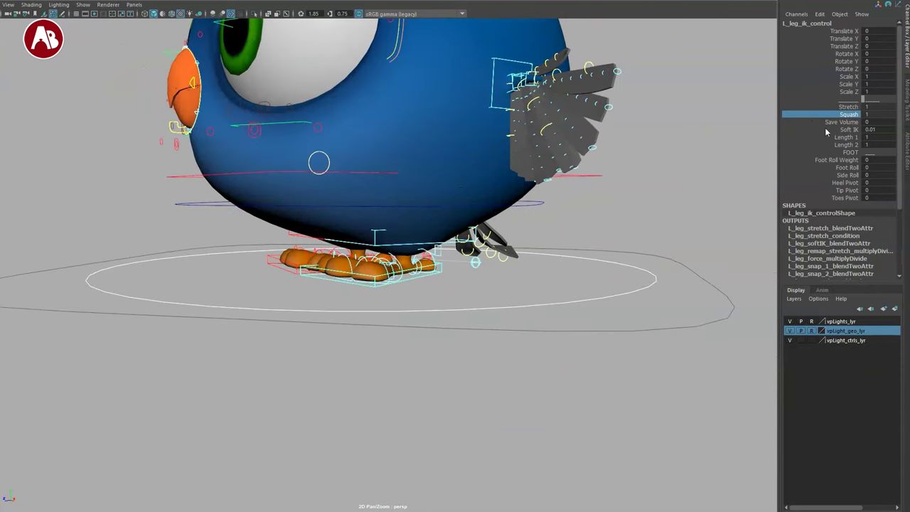
Move L_leg_ik_control to Translate about 0.463, -1.248, -0.528 and test the leg length attributes, leaving Length 1 and Length 2 at 1
{"action": "scroll", "coordinate": [478, 186], "scroll_direction": "up", "scroll_amount": 3}
{"action": "left_click_drag", "start_coordinate": [399, 251], "coordinate": [428, 310]}
{"action": "middle_click_drag", "start_coordinate": [743, 149], "coordinate": [664, 207]}
{"action": "key", "text": "ctrl+z"}
{"action": "left_click", "coordinate": [827, 140]}
{"action": "middle_click_drag", "start_coordinate": [702, 170], "coordinate": [753, 164]}
{"action": "left_click", "coordinate": [792, 144]}
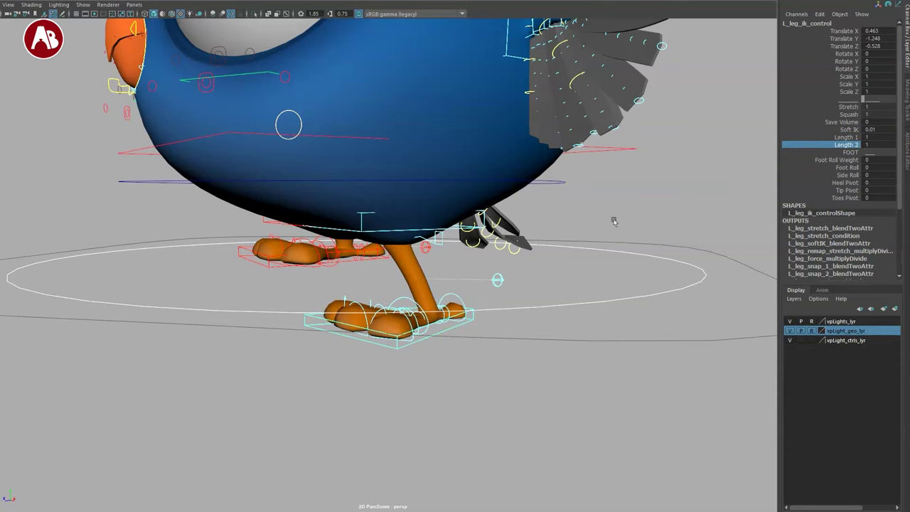
Try the raised left foot with Foot Roll Weight at 1, and restore the foot pose and a weight of 0
{"action": "left_click_drag", "start_coordinate": [426, 308], "coordinate": [390, 290]}
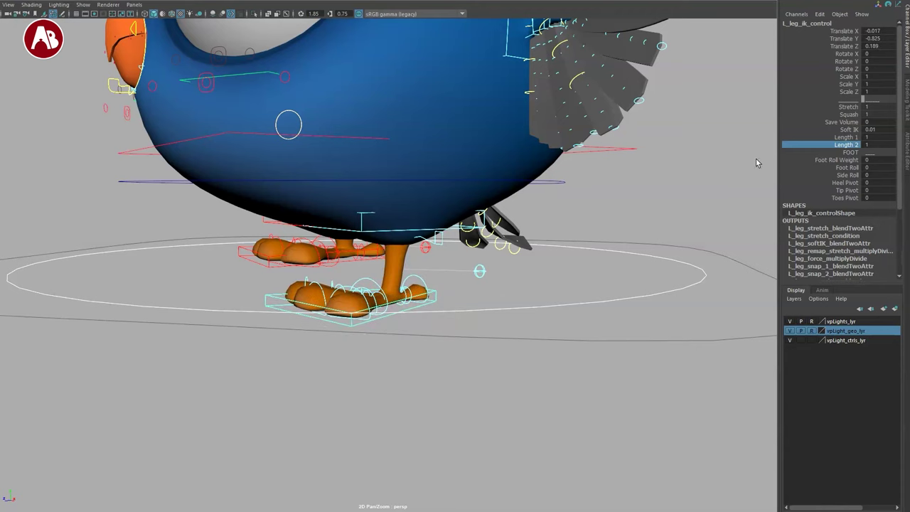
{"action": "left_click", "coordinate": [829, 160]}
{"action": "middle_click_drag", "start_coordinate": [643, 205], "coordinate": [653, 206]}
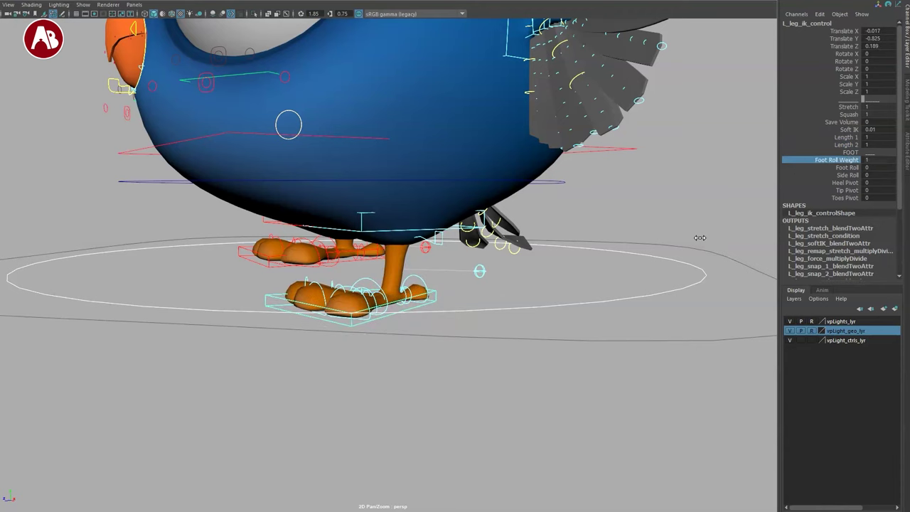
{"action": "middle_click_drag", "start_coordinate": [683, 233], "coordinate": [608, 277]}
{"action": "middle_click_drag", "start_coordinate": [625, 265], "coordinate": [652, 240], "text": "alt"}
{"action": "right_click_drag", "start_coordinate": [652, 240], "coordinate": [697, 275], "text": "alt"}
{"action": "left_click", "coordinate": [835, 152]}
{"action": "middle_click_drag", "start_coordinate": [644, 244], "coordinate": [676, 244]}
{"action": "left_click_drag", "start_coordinate": [676, 244], "coordinate": [642, 223], "text": "alt"}
{"action": "left_click", "coordinate": [828, 160]}
{"action": "middle_click_drag", "start_coordinate": [719, 171], "coordinate": [658, 175]}
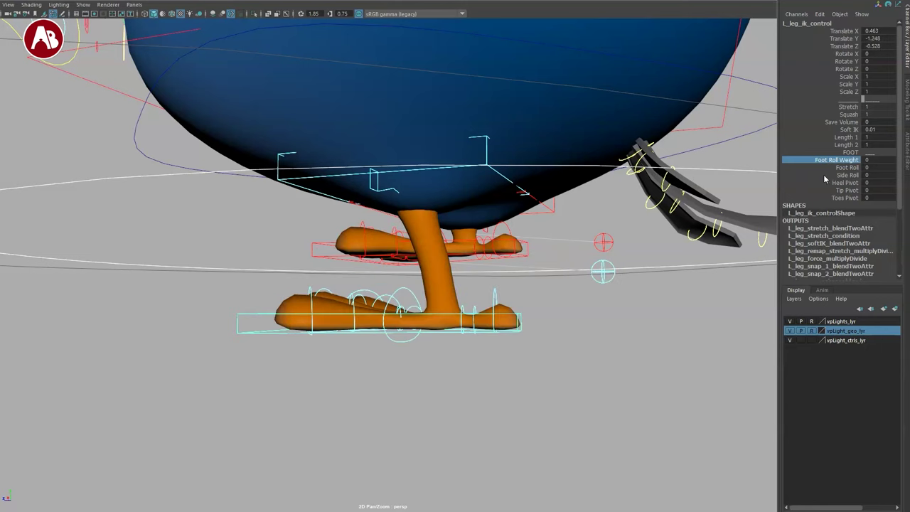
Tilt the left foot with a Side Roll of about -12.3 and move it to Translate about 0.981, -1.46, -0.162
{"action": "left_click_drag", "start_coordinate": [657, 220], "coordinate": [689, 222], "text": "alt"}
{"action": "left_click_drag", "start_coordinate": [623, 229], "coordinate": [623, 299], "text": "alt"}
{"action": "middle_click_drag", "start_coordinate": [623, 299], "coordinate": [673, 346]}
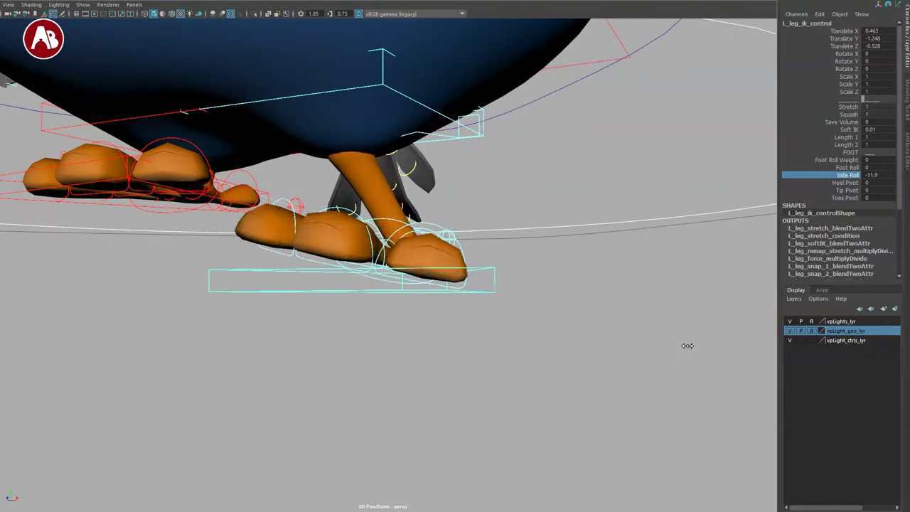
{"action": "mouse_move", "coordinate": [720, 315]}
{"action": "left_mouse_down", "text": "alt"}
{"action": "mouse_move", "coordinate": [683, 319]}
{"action": "mouse_move", "coordinate": [711, 319]}
{"action": "left_mouse_up", "text": "alt"}
{"action": "middle_click_drag", "start_coordinate": [711, 319], "coordinate": [365, 238]}
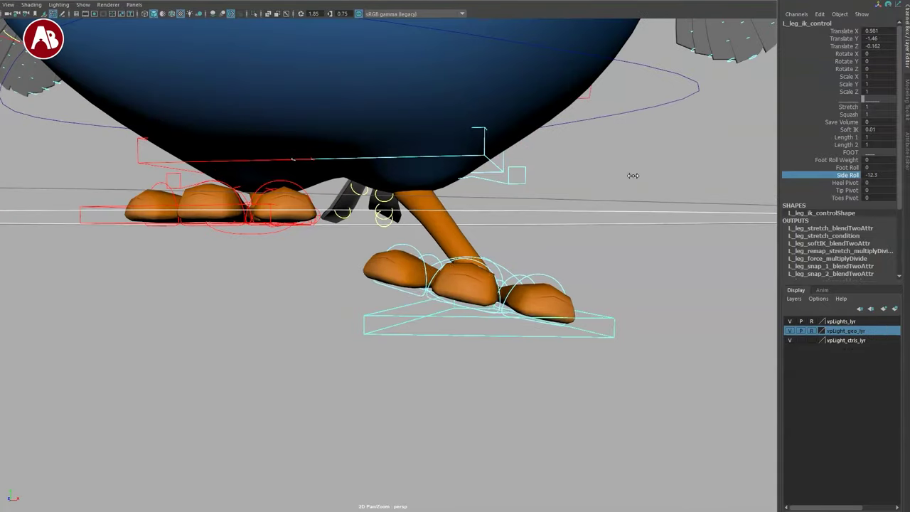
{"action": "middle_click_drag", "start_coordinate": [633, 174], "coordinate": [827, 187]}
Swing the left foot around its heel with a Heel Pivot of about 10.5
{"action": "middle_click_drag", "start_coordinate": [643, 181], "coordinate": [692, 254]}
{"action": "left_click_drag", "start_coordinate": [692, 254], "coordinate": [569, 344], "text": "alt"}
{"action": "middle_click_drag", "start_coordinate": [568, 344], "coordinate": [497, 267], "text": "alt"}
{"action": "middle_click_drag", "start_coordinate": [645, 274], "coordinate": [814, 228]}
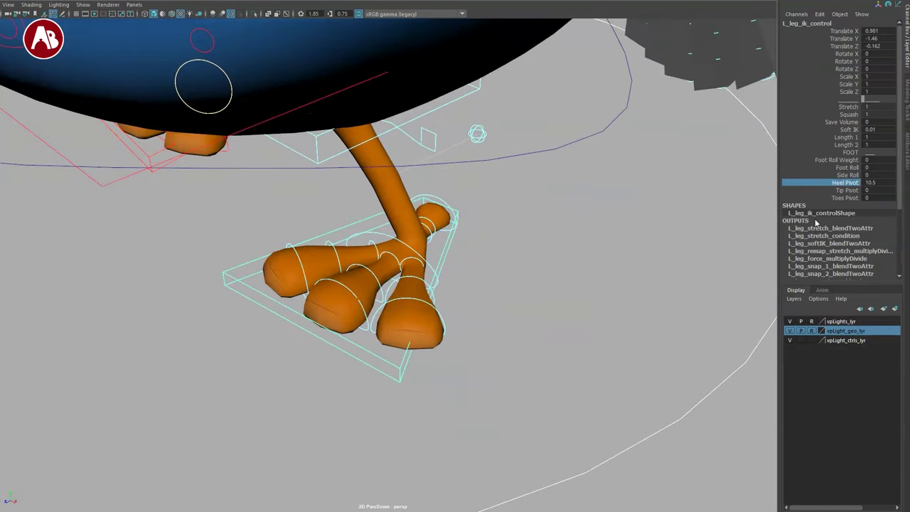
Try a Tip Pivot of about -11.2 on the left foot, and undo it
{"action": "middle_click_drag", "start_coordinate": [592, 230], "coordinate": [384, 202]}
{"action": "left_click_drag", "start_coordinate": [569, 241], "coordinate": [420, 276], "text": "alt"}
{"action": "middle_click_drag", "start_coordinate": [463, 282], "coordinate": [553, 189]}
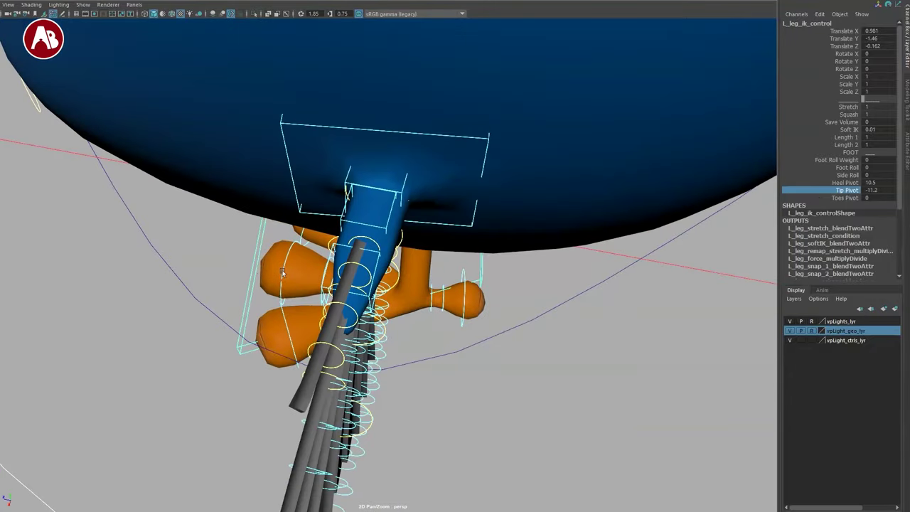
{"action": "key", "text": "ctrl+z"}
{"action": "key", "text": "ctrl+z"}
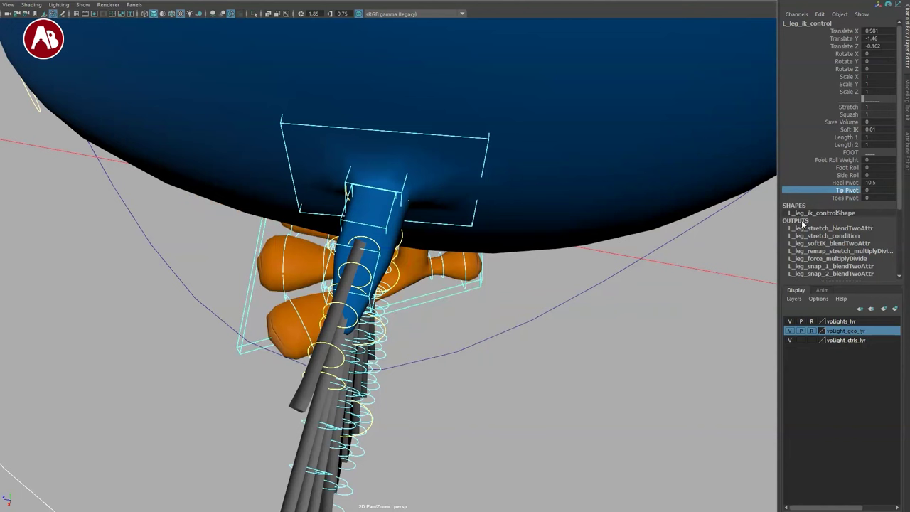
Swing the left foot with Toes Pivot, leaving the attribute at about 5.6
{"action": "middle_click_drag", "start_coordinate": [666, 236], "coordinate": [689, 285]}
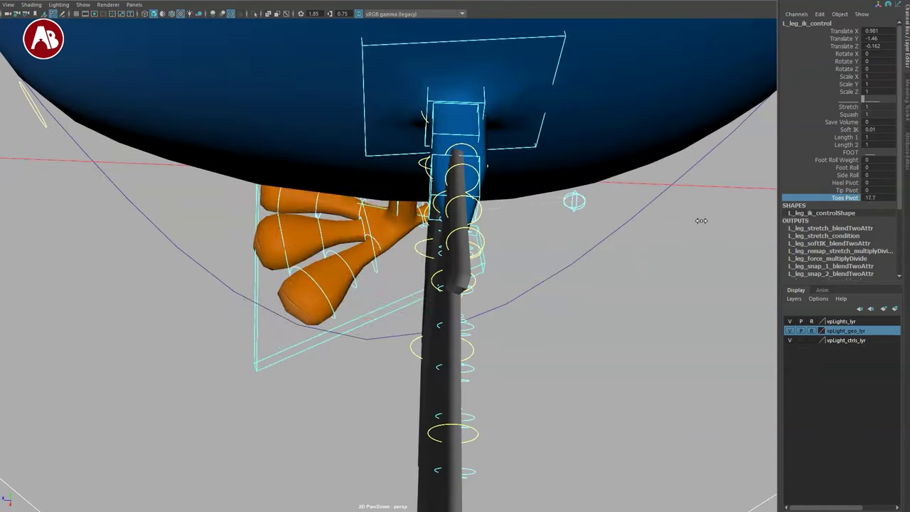
{"action": "middle_click_drag", "start_coordinate": [702, 219], "coordinate": [684, 255]}
{"action": "key", "text": "ctrl+z"}
{"action": "left_click_drag", "start_coordinate": [455, 377], "coordinate": [437, 257], "text": "alt"}
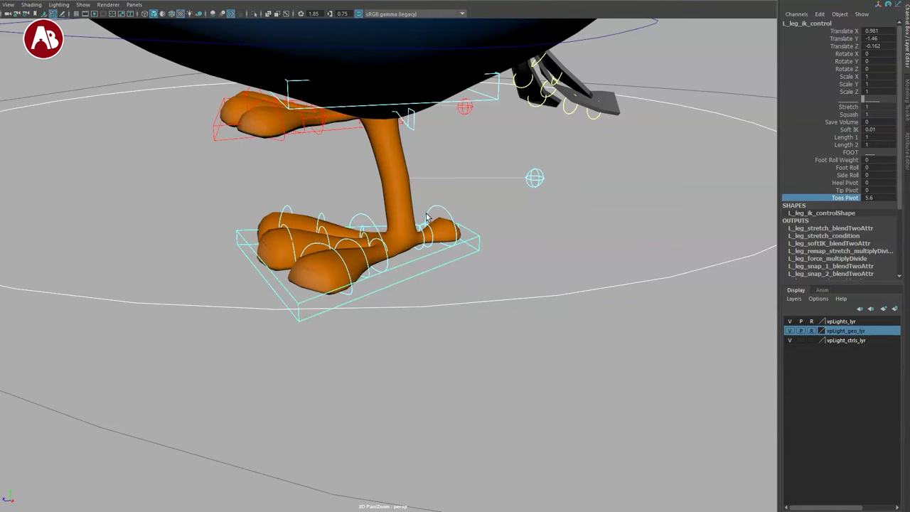
Select the left foot's back toe controls, try adjusting them, and undo the change
{"action": "left_click", "coordinate": [461, 242]}
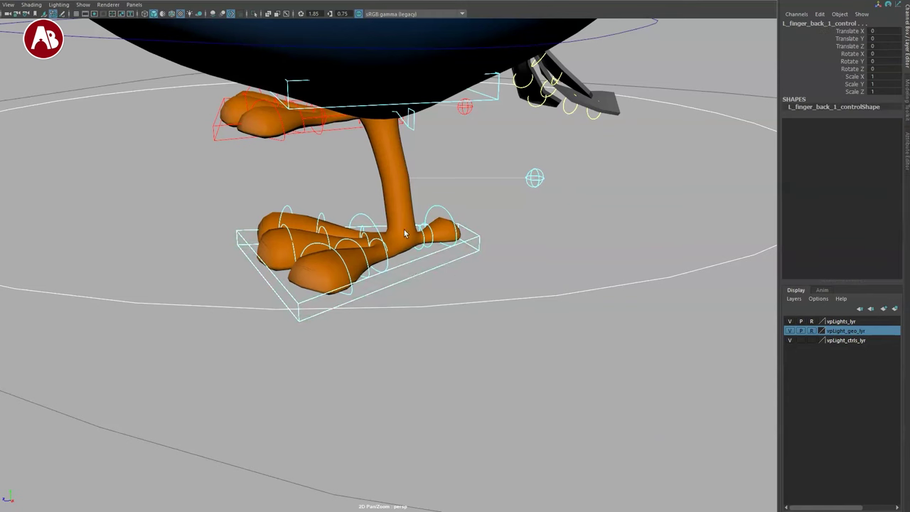
{"action": "left_click_drag", "start_coordinate": [371, 230], "coordinate": [381, 215]}
{"action": "key", "text": "ctrl+z"}
Select the left foot's front toe controls, try adjusting them together, and undo the trial changes
{"action": "left_click_drag", "start_coordinate": [217, 198], "coordinate": [373, 311]}
{"action": "left_click", "coordinate": [353, 299], "text": "ctrl"}
{"action": "left_click_drag", "start_coordinate": [300, 192], "coordinate": [334, 250]}
{"action": "key", "text": "q"}
{"action": "key", "text": "ctrl+z"}
{"action": "left_click", "coordinate": [360, 221]}
{"action": "key", "text": "ctrl+z"}
{"action": "left_click", "coordinate": [606, 250]}
Select L_leg_ik_polevector_control behind the left leg and test its Snap attribute, leaving Snap at 0
{"action": "left_click_drag", "start_coordinate": [513, 297], "coordinate": [540, 280], "text": "alt"}
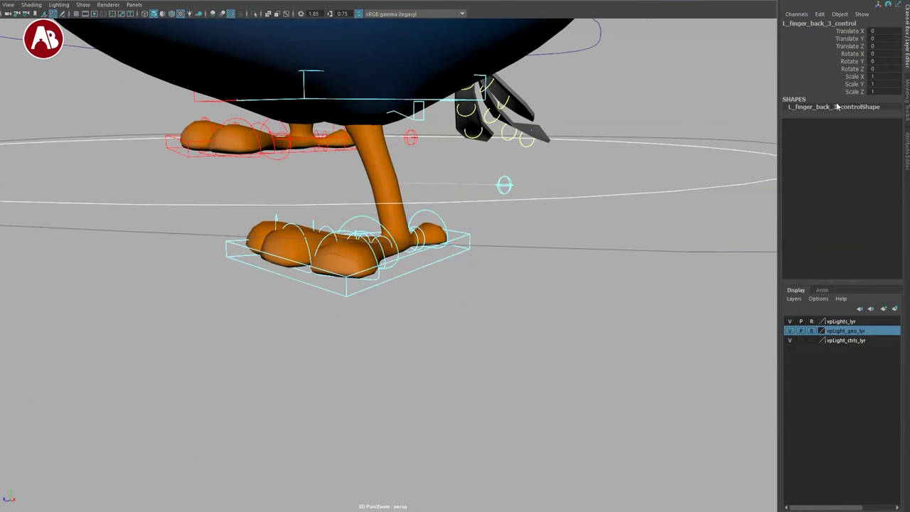
{"action": "left_click_drag", "start_coordinate": [336, 349], "coordinate": [517, 221], "text": "alt"}
{"action": "left_click", "coordinate": [512, 168]}
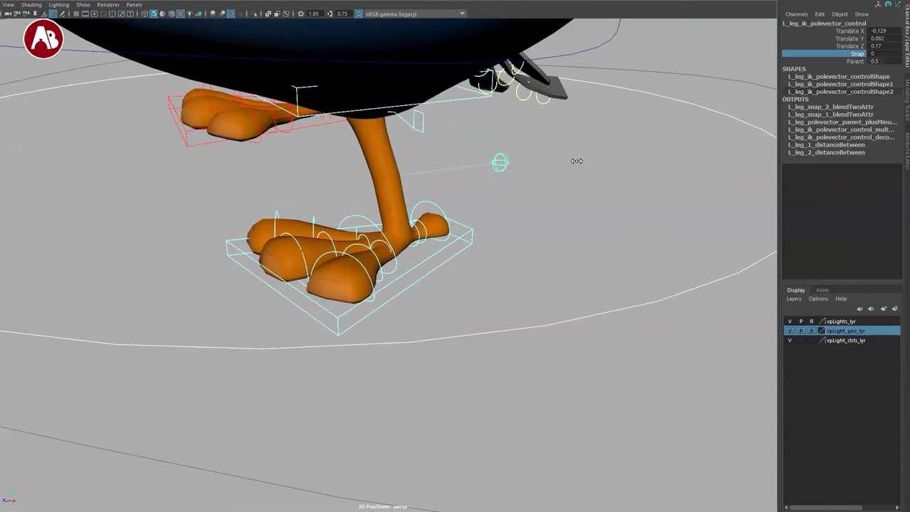
{"action": "middle_click_drag", "start_coordinate": [576, 160], "coordinate": [703, 182]}
{"action": "key", "text": "ctrl+z"}
Lower the right foot by moving R_leg_ik_control to Translate about -0.73, -1.451, -0.121
{"action": "left_click_drag", "start_coordinate": [530, 268], "coordinate": [658, 227], "text": "alt"}
{"action": "middle_click_drag", "start_coordinate": [368, 222], "coordinate": [462, 256], "text": "alt"}
{"action": "right_click_drag", "start_coordinate": [462, 256], "coordinate": [388, 245], "text": "alt"}
{"action": "mouse_move", "coordinate": [388, 245]}
{"action": "left_mouse_down", "text": "alt"}
{"action": "mouse_move", "coordinate": [310, 236]}
{"action": "mouse_move", "coordinate": [382, 232]}
{"action": "left_mouse_up", "text": "alt"}
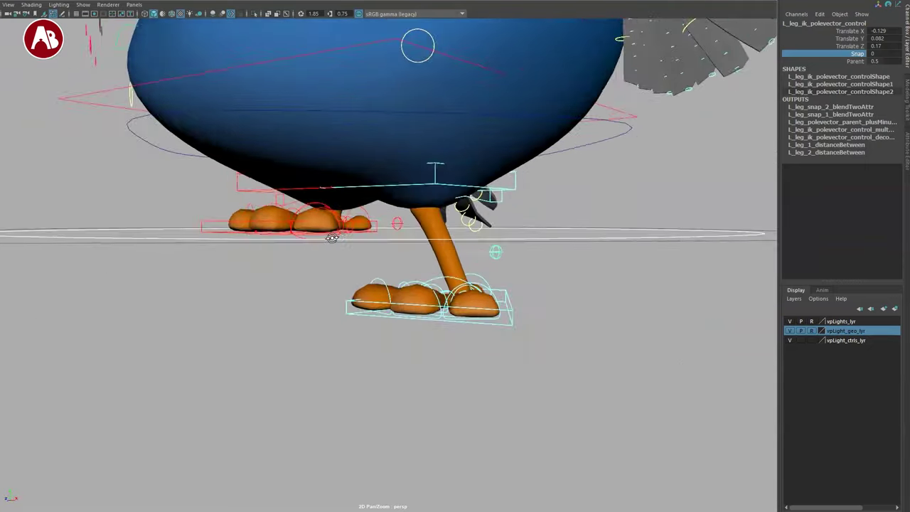
{"action": "middle_click_drag", "start_coordinate": [525, 253], "coordinate": [391, 271], "text": "alt"}
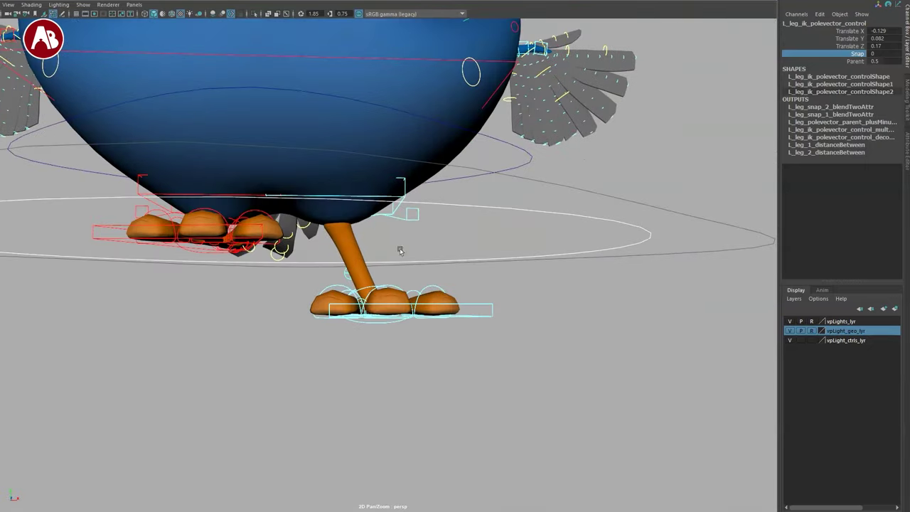
{"action": "left_click", "coordinate": [466, 307]}
{"action": "left_click", "coordinate": [106, 242]}
{"action": "left_click_drag", "start_coordinate": [219, 234], "coordinate": [180, 314]}
{"action": "left_click_drag", "start_coordinate": [334, 313], "coordinate": [330, 334], "text": "alt"}
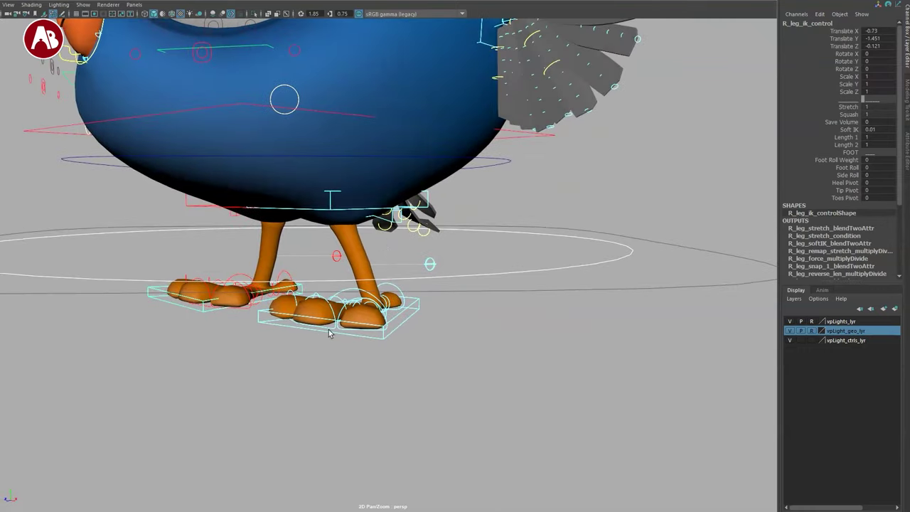
Test L_leg_hip_control in wireframe and shaded display, and undo the trial change
{"action": "mouse_move", "coordinate": [329, 218]}
{"action": "left_mouse_down", "text": "alt"}
{"action": "mouse_move", "coordinate": [396, 226]}
{"action": "mouse_move", "coordinate": [425, 255]}
{"action": "mouse_move", "coordinate": [385, 257]}
{"action": "left_mouse_up", "text": "alt"}
{"action": "left_click", "coordinate": [412, 216]}
{"action": "key", "text": "4"}
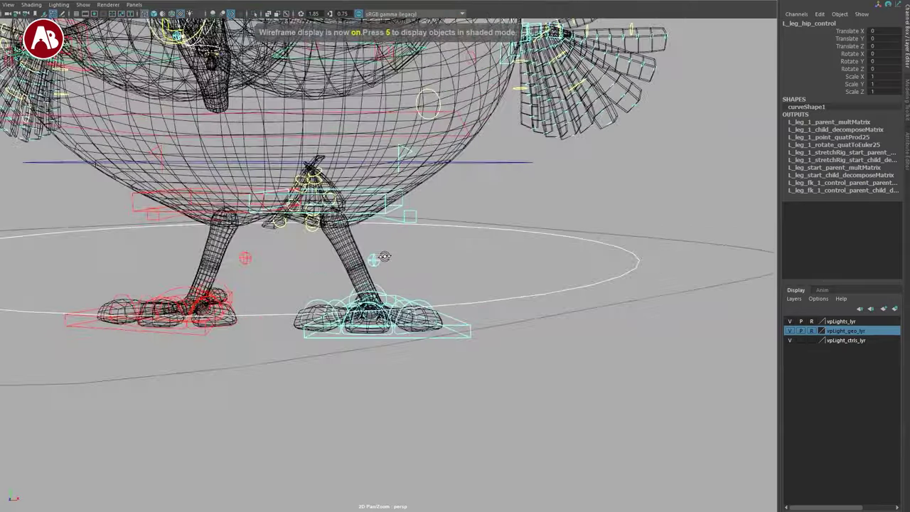
{"action": "key", "text": "5"}
{"action": "left_click_drag", "start_coordinate": [328, 264], "coordinate": [318, 256], "text": "alt"}
{"action": "key", "text": "ctrl+z"}
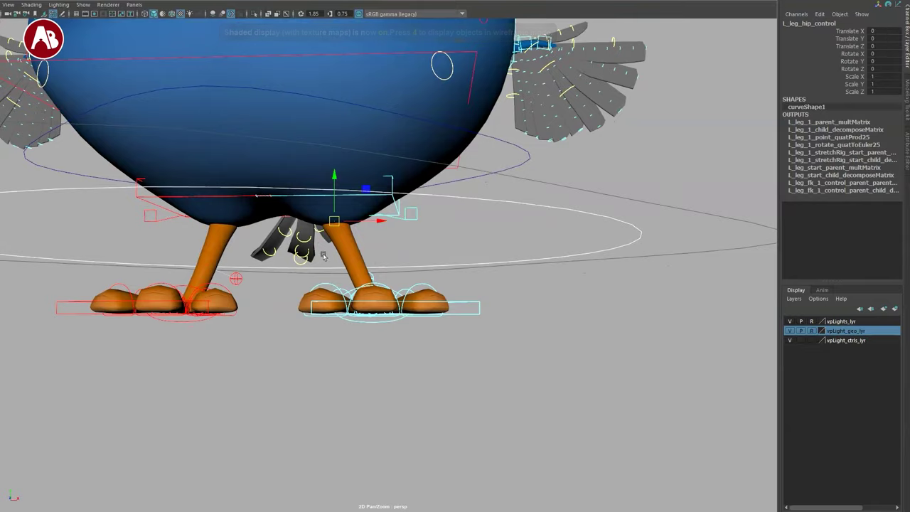
Try the left hip controls and L_leg_option_control's Fk Ik attribute in wireframe, and undo the trial change
{"action": "key", "text": "4"}
{"action": "left_click_drag", "start_coordinate": [372, 207], "coordinate": [398, 172], "text": "alt"}
{"action": "left_click", "coordinate": [398, 152]}
{"action": "left_click_drag", "start_coordinate": [385, 215], "coordinate": [435, 220], "text": "alt"}
{"action": "key", "text": "e"}
{"action": "key", "text": "w"}
{"action": "key", "text": "w"}
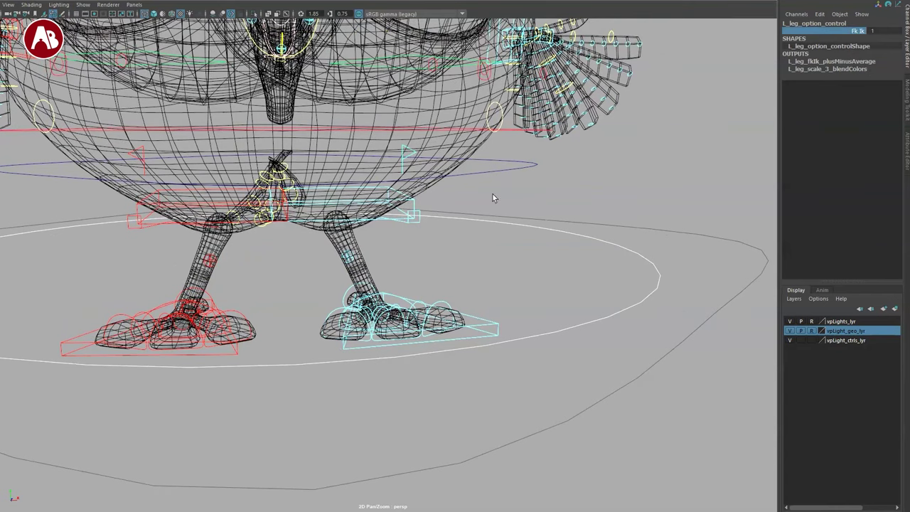
{"action": "key", "text": "ctrl+z"}
Select L_hip_control above the left leg and return the viewport to textured shading
{"action": "mouse_move", "coordinate": [440, 260]}
{"action": "left_mouse_down", "text": "alt"}
{"action": "mouse_move", "coordinate": [390, 156]}
{"action": "mouse_move", "coordinate": [384, 203]}
{"action": "mouse_move", "coordinate": [410, 165]}
{"action": "mouse_move", "coordinate": [392, 198]}
{"action": "mouse_move", "coordinate": [446, 209]}
{"action": "mouse_move", "coordinate": [459, 242]}
{"action": "mouse_move", "coordinate": [445, 177]}
{"action": "mouse_move", "coordinate": [480, 186]}
{"action": "mouse_move", "coordinate": [489, 180]}
{"action": "left_mouse_up", "text": "alt"}
{"action": "left_click", "coordinate": [413, 168]}
{"action": "key", "text": "6"}
{"action": "key", "text": "4"}
{"action": "left_click", "coordinate": [488, 179]}
{"action": "key", "text": "6"}
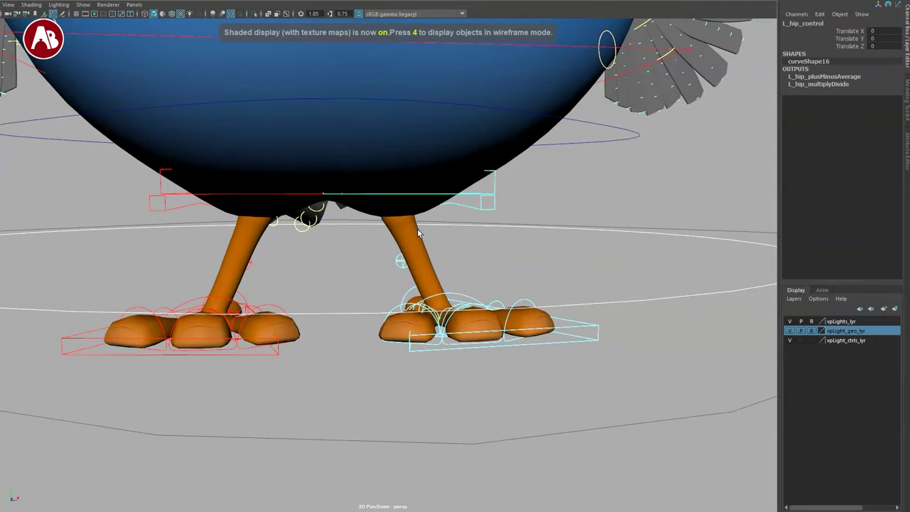
Test L_hip_control by moving it to about Translate 1.549, -0.31, 0.226, and undo the trial moves
{"action": "left_click_drag", "start_coordinate": [398, 211], "coordinate": [499, 197]}
{"action": "right_click_drag", "start_coordinate": [510, 277], "coordinate": [409, 264], "text": "alt"}
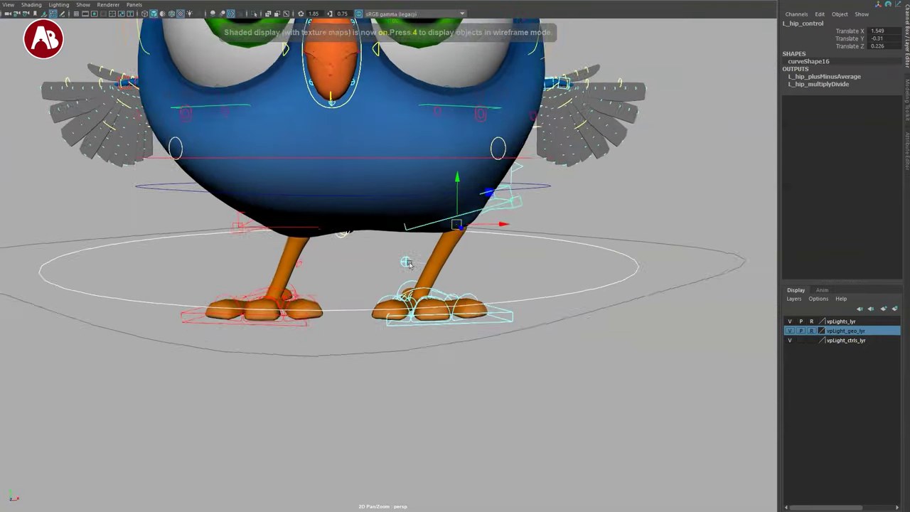
{"action": "left_click_drag", "start_coordinate": [409, 263], "coordinate": [420, 265], "text": "alt"}
{"action": "left_click_drag", "start_coordinate": [466, 228], "coordinate": [479, 252]}
{"action": "key", "text": "ctrl+z"}
{"action": "key", "text": "ctrl+z"}
{"action": "key", "text": "ctrl+z"}
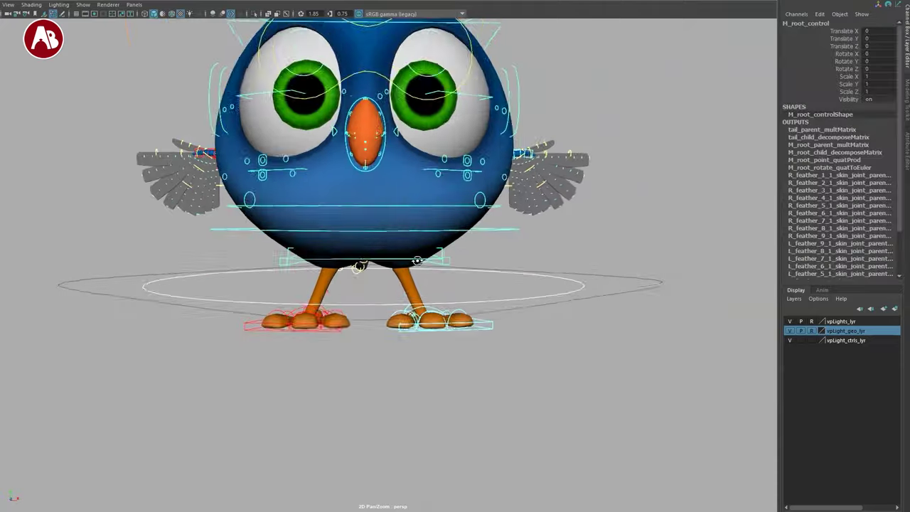
Try moving head_sqash_low_control around the lower body in several directions and undo the trial moves
{"action": "left_click_drag", "start_coordinate": [416, 261], "coordinate": [401, 234], "text": "alt"}
{"action": "scroll", "coordinate": [330, 327], "scroll_direction": "down", "scroll_amount": 3}
{"action": "left_click_drag", "start_coordinate": [382, 305], "coordinate": [509, 320]}
{"action": "key", "text": "ctrl+z"}
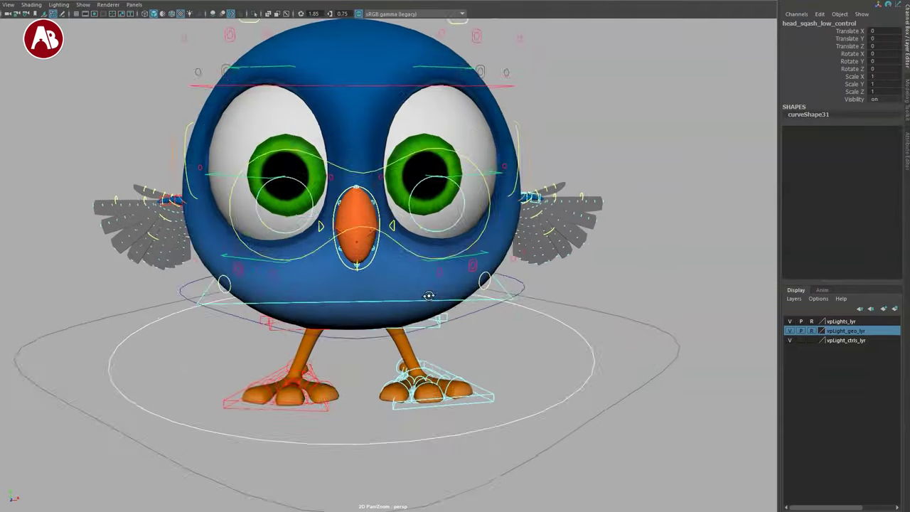
{"action": "left_click_drag", "start_coordinate": [429, 297], "coordinate": [429, 303], "text": "alt"}
{"action": "left_click_drag", "start_coordinate": [354, 262], "coordinate": [320, 292]}
{"action": "key", "text": "ctrl+z"}
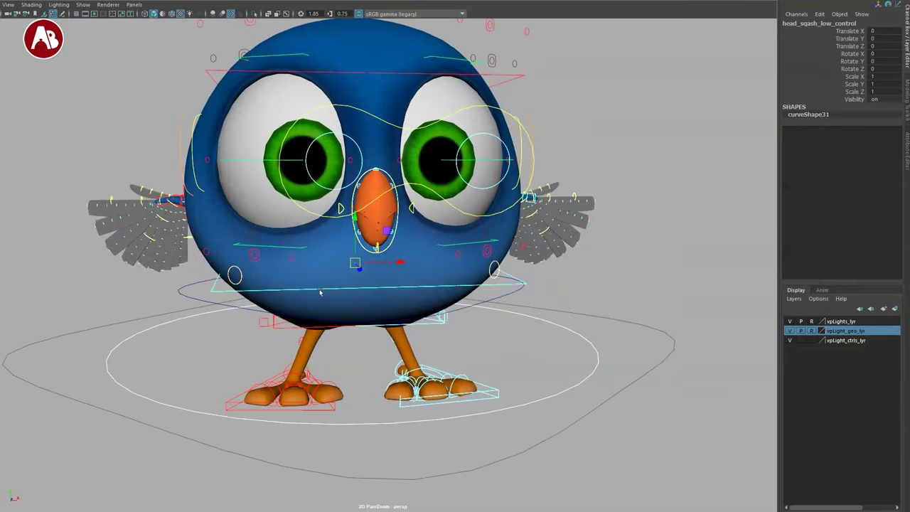
{"action": "left_click_drag", "start_coordinate": [355, 263], "coordinate": [357, 317]}
{"action": "key", "text": "ctrl+z"}
{"action": "key", "text": "ctrl+z"}
Try moving the upper head squash control above the eyes and undo the trial move
{"action": "left_click_drag", "start_coordinate": [420, 276], "coordinate": [465, 293], "text": "alt"}
{"action": "right_click_drag", "start_coordinate": [465, 292], "coordinate": [411, 289], "text": "alt"}
{"action": "left_click_drag", "start_coordinate": [411, 289], "coordinate": [388, 292], "text": "alt"}
{"action": "left_click", "coordinate": [258, 150]}
{"action": "left_click_drag", "start_coordinate": [365, 149], "coordinate": [412, 239]}
{"action": "key", "text": "ctrl+z"}
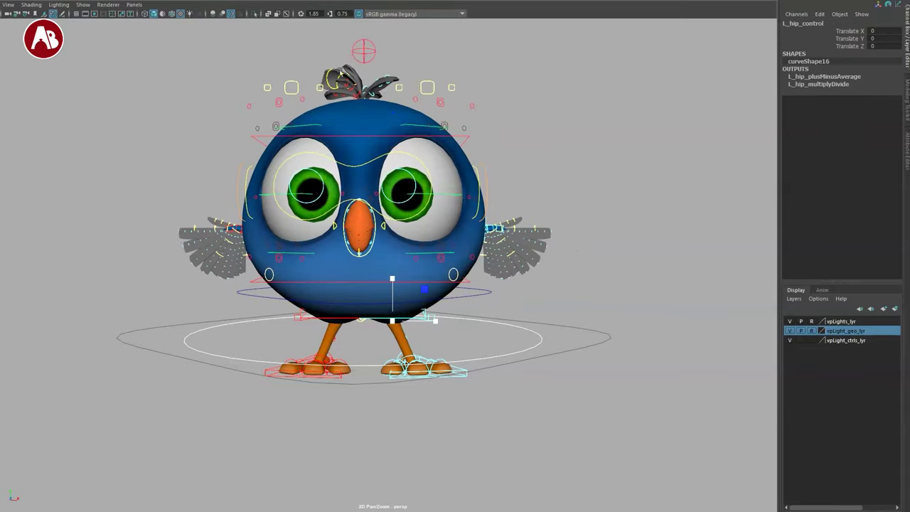
Test M_head_up_squash_control by squashing the body to about Translate 0.385, -1.828, -0.213, inspect it from the side, and undo the change
{"action": "left_click", "coordinate": [363, 52]}
{"action": "left_click_drag", "start_coordinate": [364, 51], "coordinate": [44, 10]}
{"action": "left_click_drag", "start_coordinate": [89, 132], "coordinate": [448, 174], "text": "alt"}
{"action": "middle_click_drag", "start_coordinate": [322, 57], "coordinate": [301, 118], "text": "alt"}
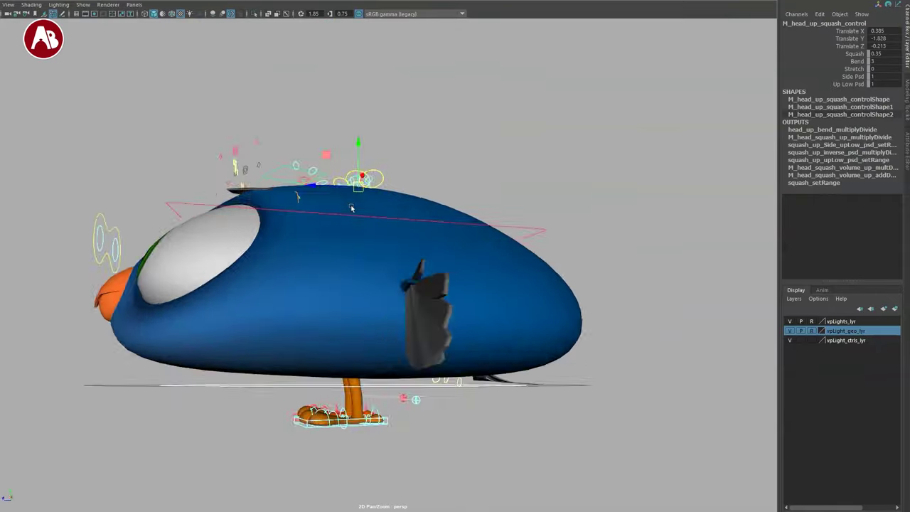
{"action": "left_click_drag", "start_coordinate": [352, 207], "coordinate": [338, 6], "text": "alt"}
{"action": "left_click_drag", "start_coordinate": [341, 56], "coordinate": [480, 112], "text": "alt"}
{"action": "key", "text": "ctrl+z"}
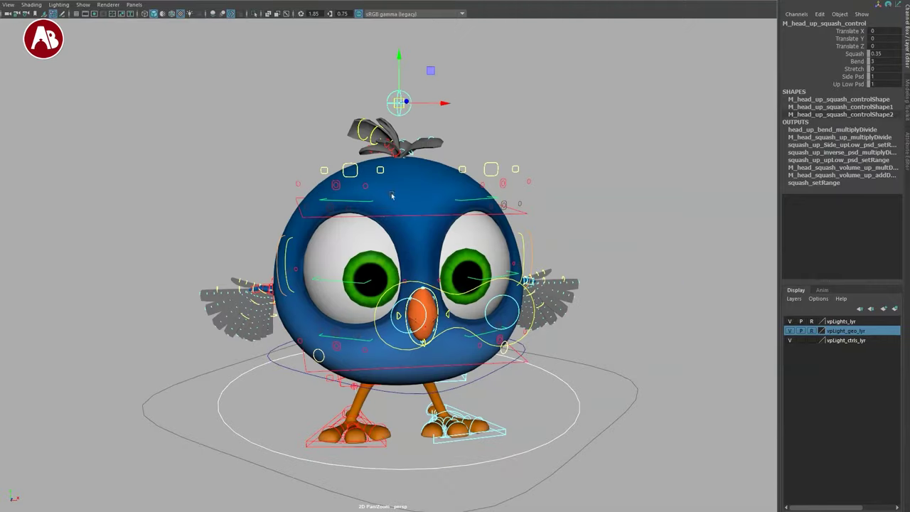
Test L_cheek_control by pulling the cheek outward, undo the move, and try its Inflat attribute at 1
{"action": "left_click", "coordinate": [350, 184]}
{"action": "middle_click_drag", "start_coordinate": [350, 184], "coordinate": [335, 163], "text": "alt"}
{"action": "right_click_drag", "start_coordinate": [334, 164], "coordinate": [399, 241], "text": "alt"}
{"action": "mouse_move", "coordinate": [398, 256]}
{"action": "left_mouse_down", "text": "alt"}
{"action": "mouse_move", "coordinate": [453, 254]}
{"action": "mouse_move", "coordinate": [401, 266]}
{"action": "left_mouse_up", "text": "alt"}
{"action": "left_click", "coordinate": [472, 268]}
{"action": "right_click_drag", "start_coordinate": [453, 285], "coordinate": [388, 195], "text": "alt"}
{"action": "left_click_drag", "start_coordinate": [388, 195], "coordinate": [416, 233], "text": "alt"}
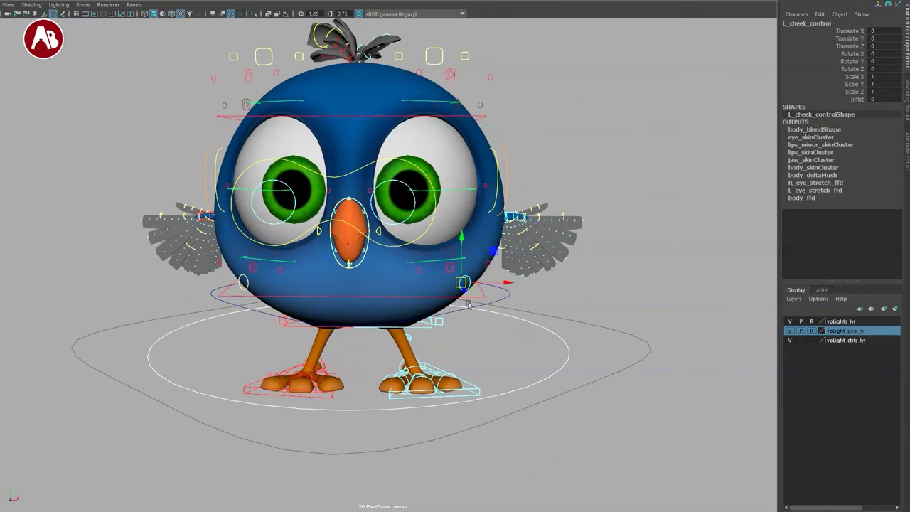
{"action": "left_click_drag", "start_coordinate": [459, 282], "coordinate": [538, 286]}
{"action": "key", "text": "ctrl+z"}
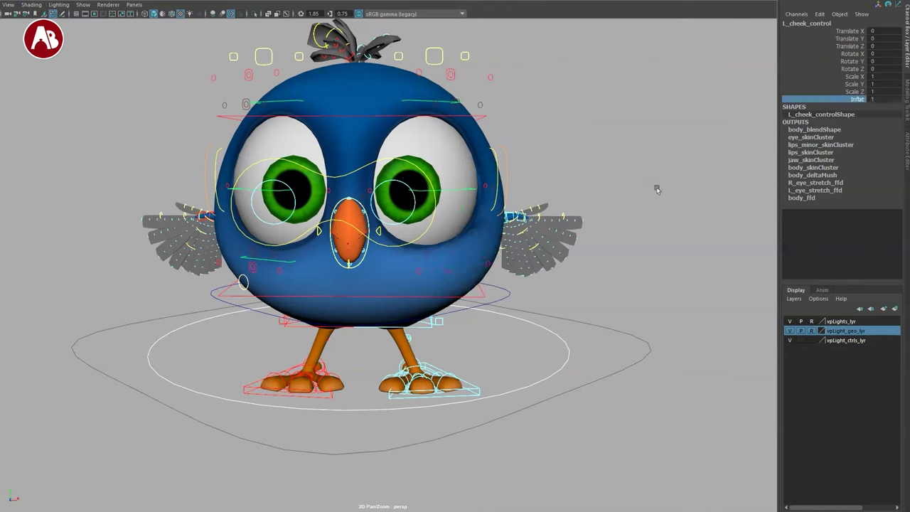
Try moving the right cheek control and undo the trial move
{"action": "left_click", "coordinate": [249, 285]}
{"action": "left_click", "coordinate": [244, 291]}
{"action": "left_click_drag", "start_coordinate": [247, 284], "coordinate": [249, 280]}
{"action": "key", "text": "ctrl+z"}
Try moving L_eye_low_control below the left eye and undo the trial move
{"action": "right_click_drag", "start_coordinate": [380, 317], "coordinate": [431, 321], "text": "alt"}
{"action": "left_click_drag", "start_coordinate": [431, 322], "coordinate": [368, 301], "text": "alt"}
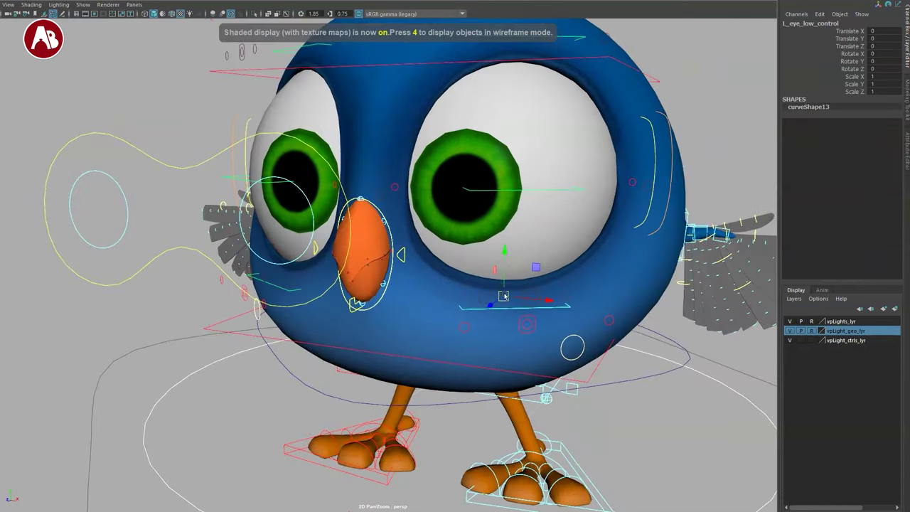
{"action": "left_click_drag", "start_coordinate": [505, 297], "coordinate": [528, 297]}
{"action": "key", "text": "ctrl+z"}
{"action": "key", "text": "ctrl+z"}
Check the controls in wireframe and shaded display, try moving L_eye_mid_control across the left eye, and undo the move
{"action": "left_click", "coordinate": [472, 345]}
{"action": "key", "text": "4"}
{"action": "key", "text": "5"}
{"action": "key", "text": "6"}
{"action": "left_click", "coordinate": [524, 192]}
{"action": "mouse_move", "coordinate": [523, 192]}
{"action": "left_mouse_down"}
{"action": "mouse_move", "coordinate": [508, 171]}
{"action": "mouse_move", "coordinate": [472, 176]}
{"action": "mouse_move", "coordinate": [495, 187]}
{"action": "left_mouse_up"}
{"action": "key", "text": "ctrl+z"}
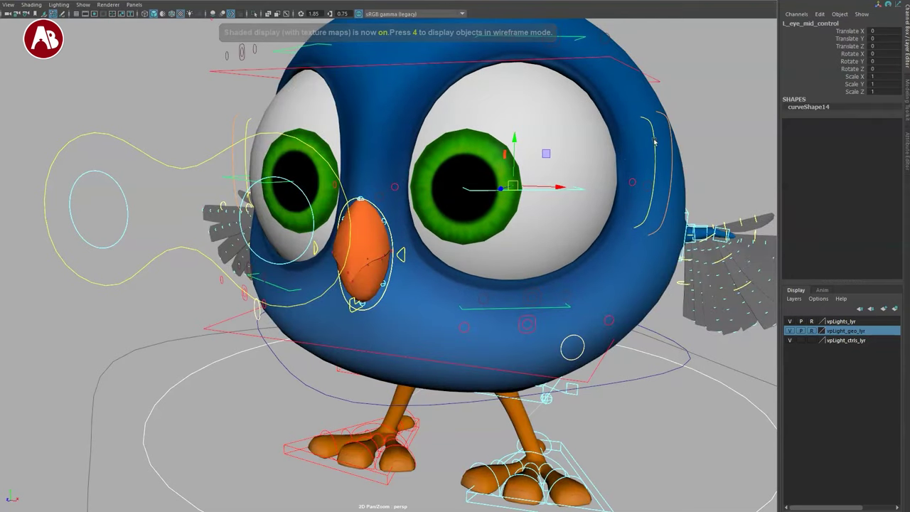
Try rotating the left eyelids with L_eye_lids_control and undo the rotation
{"action": "left_click", "coordinate": [557, 192]}
{"action": "mouse_move", "coordinate": [497, 168]}
{"action": "left_mouse_down"}
{"action": "mouse_move", "coordinate": [473, 174]}
{"action": "mouse_move", "coordinate": [504, 153]}
{"action": "left_mouse_up"}
{"action": "key", "text": "ctrl+z"}
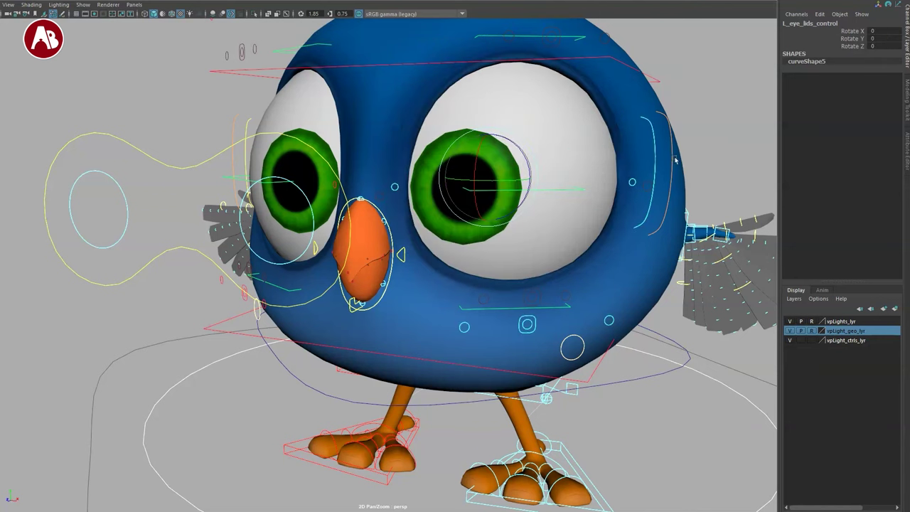
Test L_eye_control by rotating the left eye and moving it to about Translate 2.875, 2.089, -1.77, and undo the changes
{"action": "left_click", "coordinate": [676, 161]}
{"action": "left_click", "coordinate": [672, 155]}
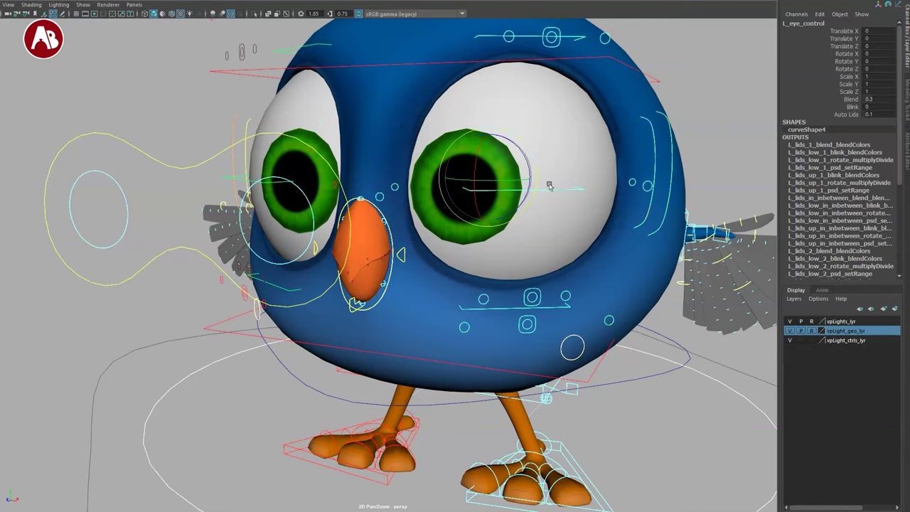
{"action": "left_click_drag", "start_coordinate": [488, 153], "coordinate": [436, 173]}
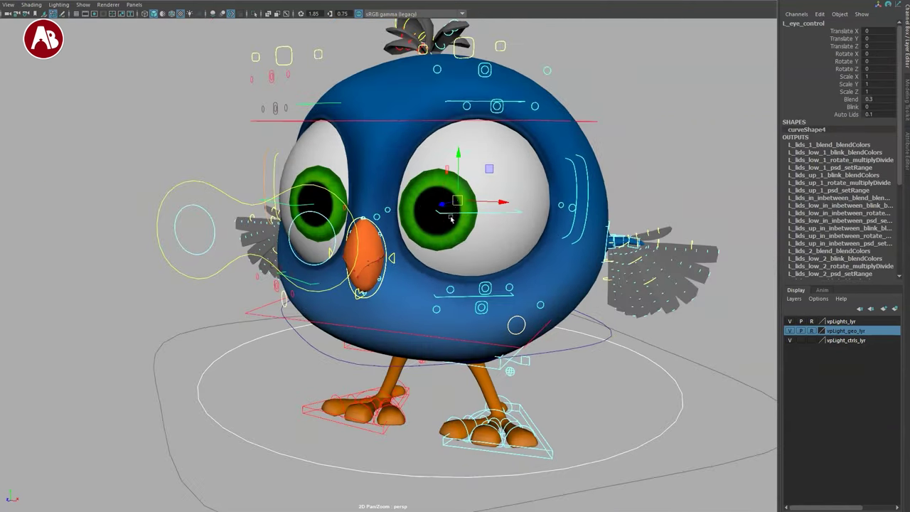
{"action": "left_click_drag", "start_coordinate": [451, 217], "coordinate": [587, 120]}
{"action": "right_click_drag", "start_coordinate": [588, 120], "coordinate": [419, 199], "text": "alt"}
{"action": "left_click_drag", "start_coordinate": [420, 199], "coordinate": [359, 249], "text": "alt"}
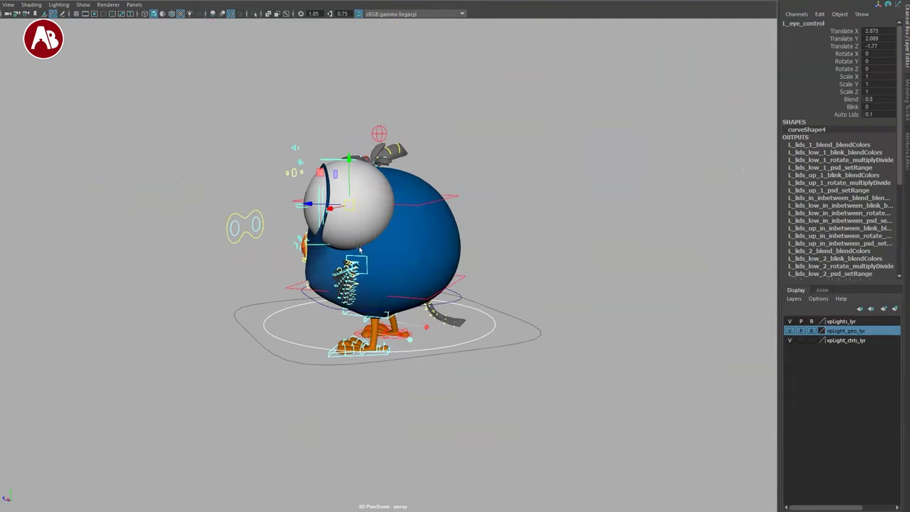
{"action": "left_click_drag", "start_coordinate": [331, 208], "coordinate": [192, 207]}
{"action": "left_click_drag", "start_coordinate": [271, 306], "coordinate": [382, 290], "text": "alt"}
{"action": "key", "text": "ctrl+z"}
{"action": "key", "text": "ctrl+z"}
Test L_eye_control's Blend at 1 and Blink at 0.6 and 1, and undo the attribute changes
{"action": "right_click_drag", "start_coordinate": [345, 261], "coordinate": [420, 264], "text": "alt"}
{"action": "left_click_drag", "start_coordinate": [356, 266], "coordinate": [412, 334], "text": "alt"}
{"action": "right_click_drag", "start_coordinate": [412, 334], "coordinate": [433, 337], "text": "alt"}
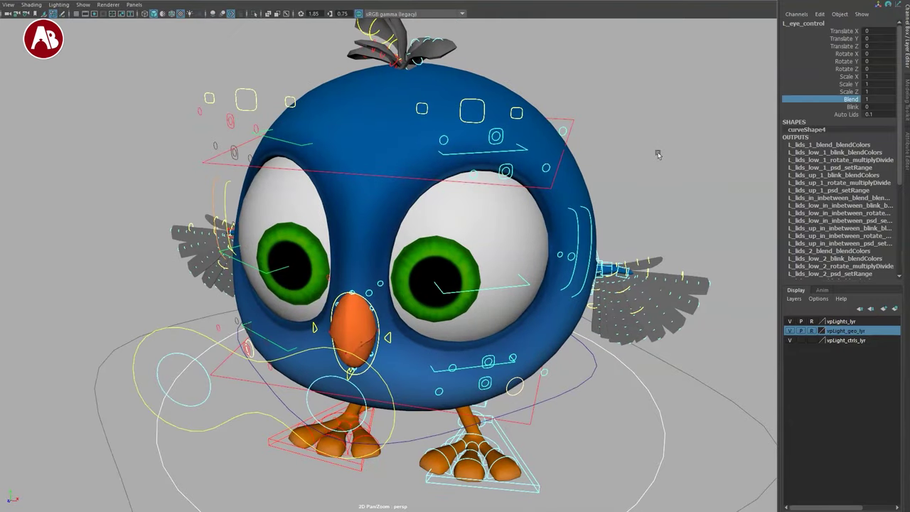
{"action": "left_click_drag", "start_coordinate": [617, 186], "coordinate": [594, 174], "text": "alt"}
{"action": "middle_click_drag", "start_coordinate": [628, 128], "coordinate": [656, 139]}
{"action": "left_click", "coordinate": [816, 98]}
{"action": "middle_click_drag", "start_coordinate": [658, 107], "coordinate": [704, 121]}
{"action": "key", "text": "ctrl+z"}
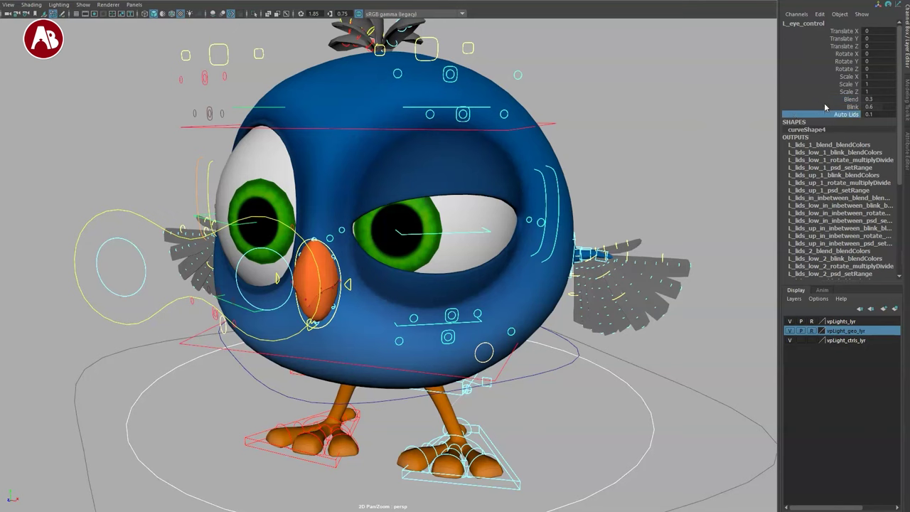
{"action": "key", "text": "ctrl+z"}
{"action": "key", "text": "ctrl+z"}
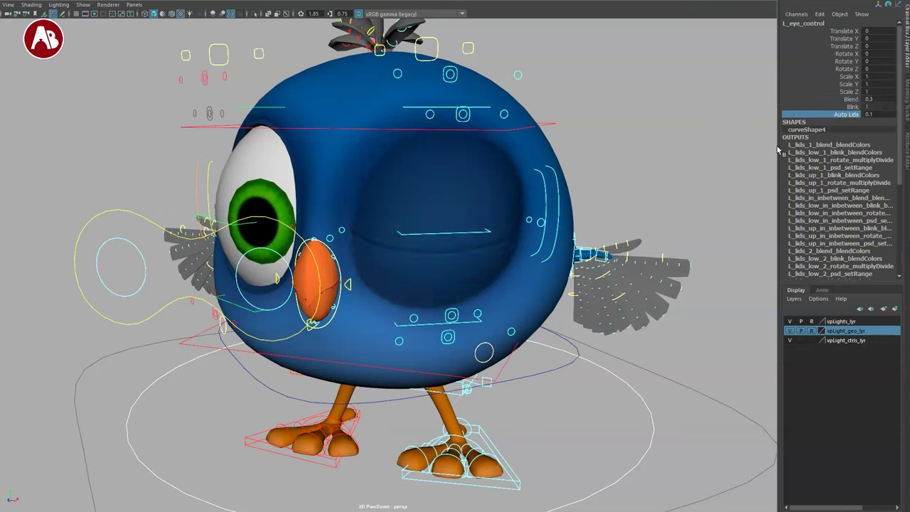
{"action": "key", "text": "ctrl+z"}
Move M_eye_aim_control to about -1.859, 4.43, -0.322, test L_eye_control's lid response while the gaze shifts, and undo the changes
{"action": "left_click", "coordinate": [128, 211]}
{"action": "left_click_drag", "start_coordinate": [192, 275], "coordinate": [320, 142]}
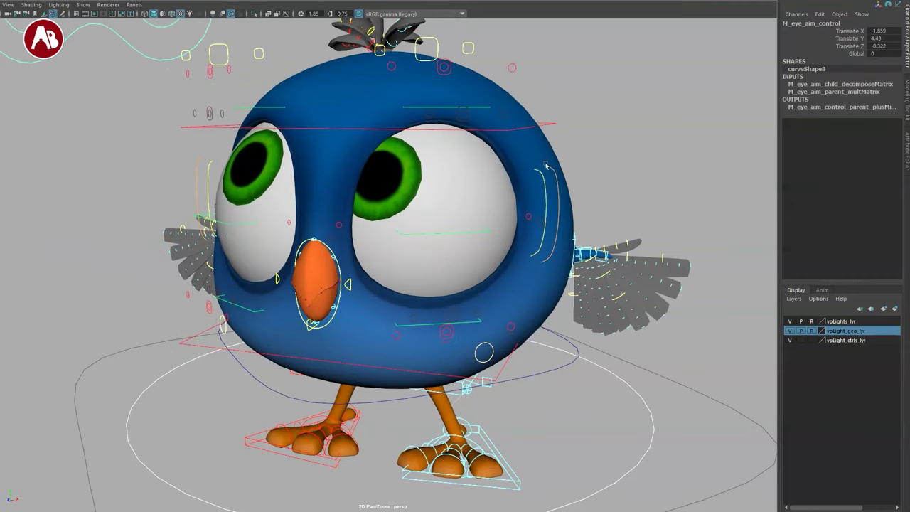
{"action": "left_click", "coordinate": [568, 178]}
{"action": "middle_click_drag", "start_coordinate": [746, 140], "coordinate": [682, 145]}
{"action": "middle_click_drag", "start_coordinate": [207, 61], "coordinate": [278, 133], "text": "alt"}
{"action": "left_click", "coordinate": [188, 91]}
{"action": "left_click_drag", "start_coordinate": [185, 79], "coordinate": [324, 165]}
{"action": "key", "text": "ctrl+z"}
{"action": "key", "text": "ctrl+z"}
{"action": "key", "text": "ctrl+z"}
{"action": "key", "text": "ctrl+z"}
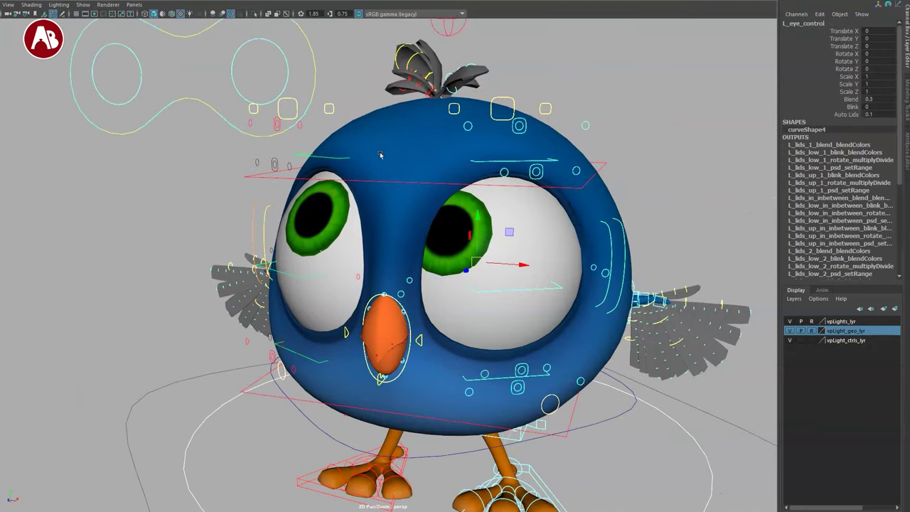
{"action": "key", "text": "ctrl+z"}
{"action": "key", "text": "ctrl+z"}
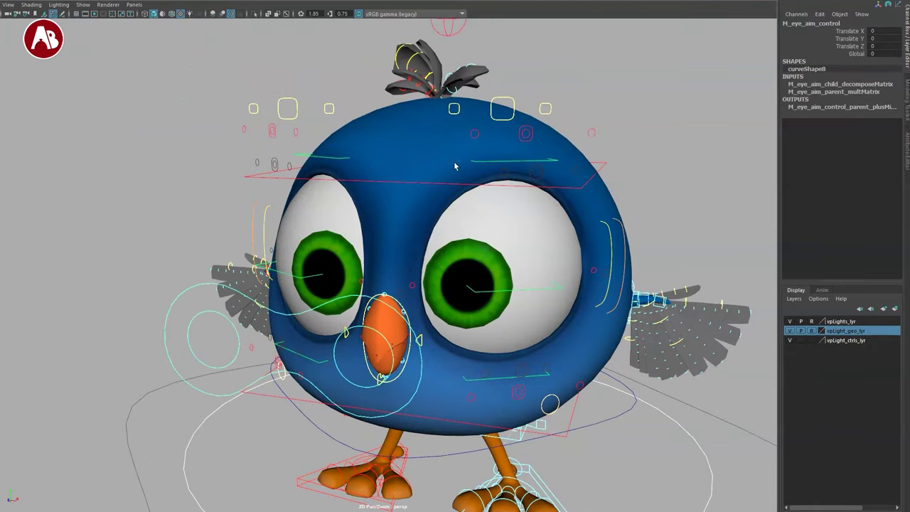
Select L_lids_out_control, and try moving L_eyeRing_out_control to about Translate 0.954, 0.965, -0.077, checking wireframe and textured display
{"action": "middle_click_drag", "start_coordinate": [463, 208], "coordinate": [443, 183], "text": "alt"}
{"action": "mouse_move", "coordinate": [457, 240]}
{"action": "left_mouse_down", "text": "alt"}
{"action": "mouse_move", "coordinate": [477, 248]}
{"action": "mouse_move", "coordinate": [454, 247]}
{"action": "left_mouse_up", "text": "alt"}
{"action": "right_click_drag", "start_coordinate": [499, 231], "coordinate": [533, 249], "text": "alt"}
{"action": "left_click_drag", "start_coordinate": [533, 253], "coordinate": [571, 255], "text": "alt"}
{"action": "left_click", "coordinate": [576, 219]}
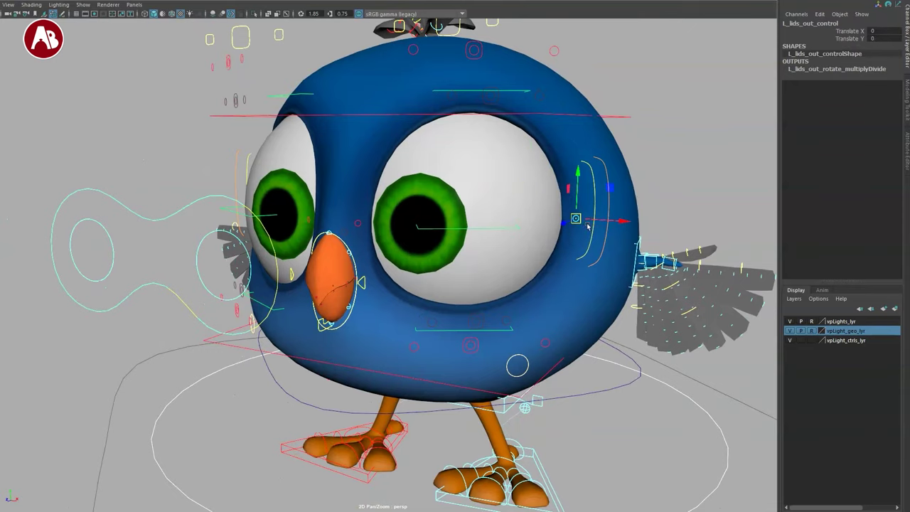
{"action": "left_click", "coordinate": [589, 224]}
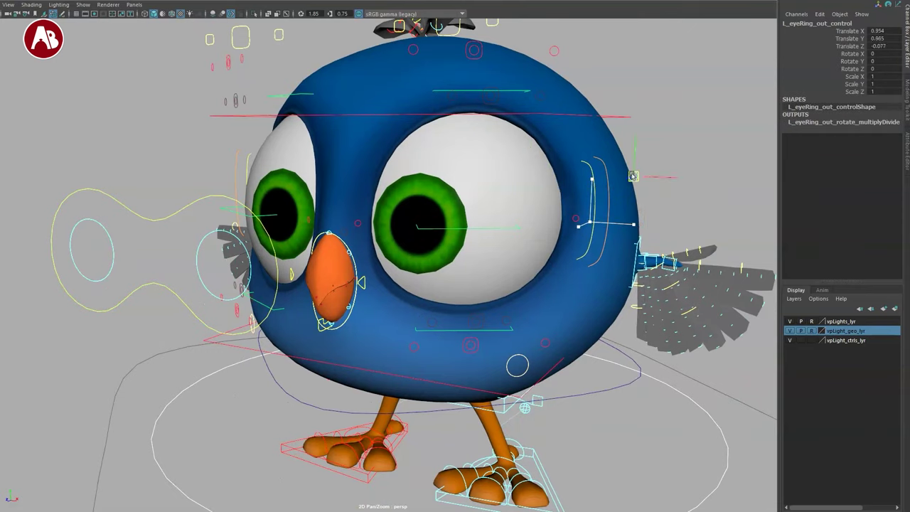
{"action": "key", "text": "4"}
{"action": "key", "text": "6"}
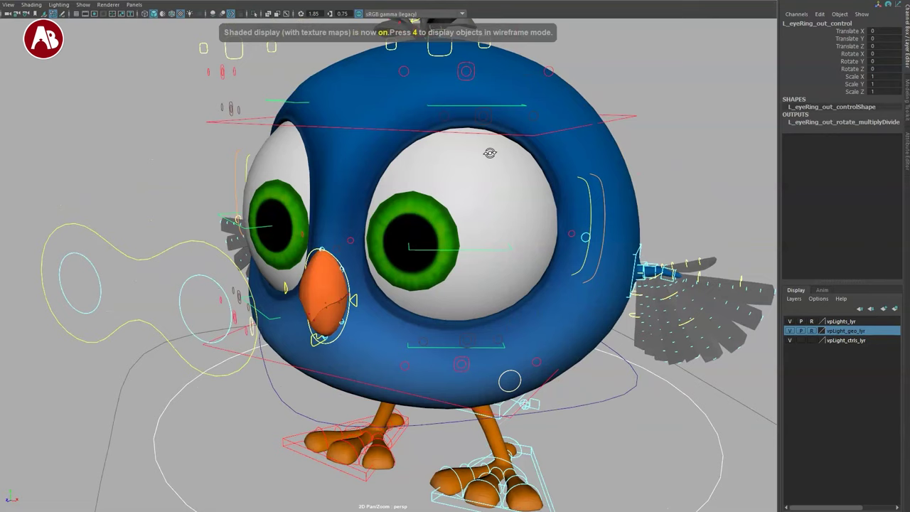
Try raising L_eyeRing_up_base_control to Translate Y 0.299, and select L_eyeRing_up_2_control above the left eye
{"action": "left_click_drag", "start_coordinate": [497, 122], "coordinate": [487, 115], "text": "alt"}
{"action": "left_click", "coordinate": [505, 119]}
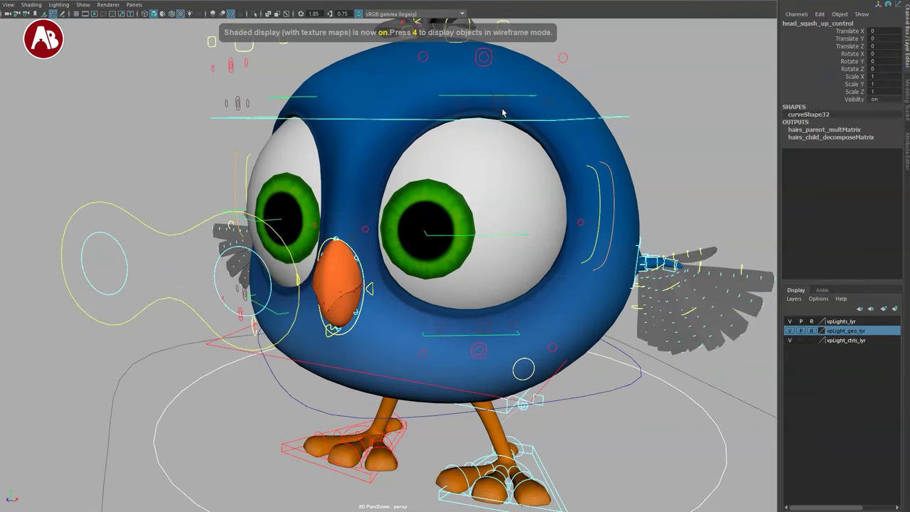
{"action": "left_click", "coordinate": [502, 105]}
{"action": "left_click_drag", "start_coordinate": [551, 181], "coordinate": [587, 211], "text": "alt"}
{"action": "right_click_drag", "start_coordinate": [587, 211], "coordinate": [531, 197], "text": "alt"}
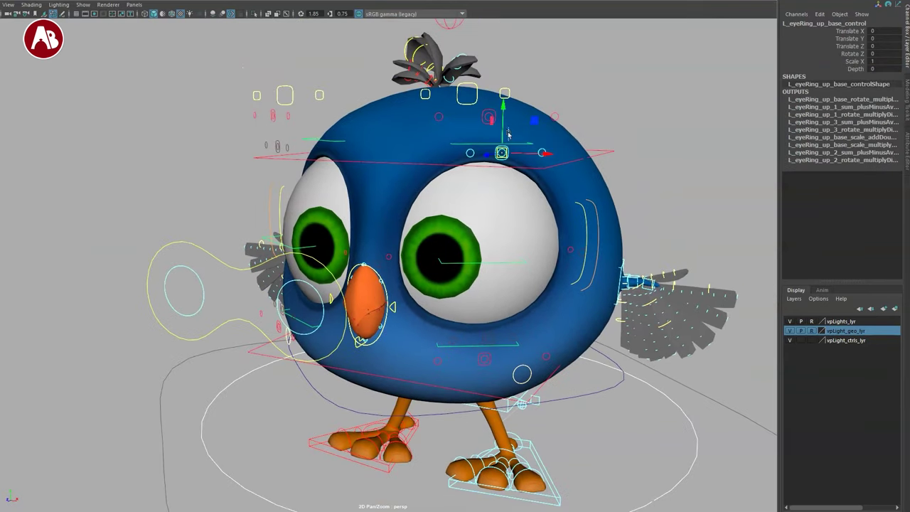
{"action": "left_click_drag", "start_coordinate": [507, 134], "coordinate": [517, 123]}
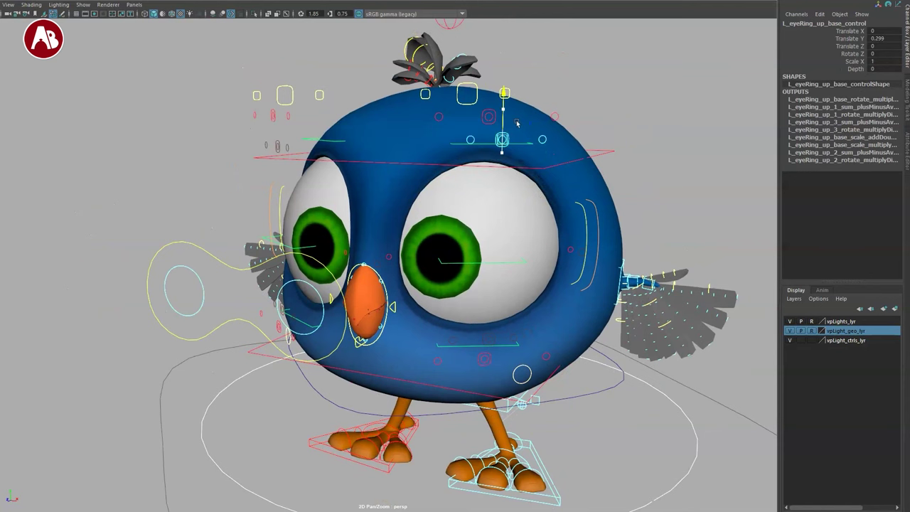
{"action": "scroll", "coordinate": [526, 128], "scroll_direction": "up", "scroll_amount": 4}
{"action": "left_click", "coordinate": [549, 129]}
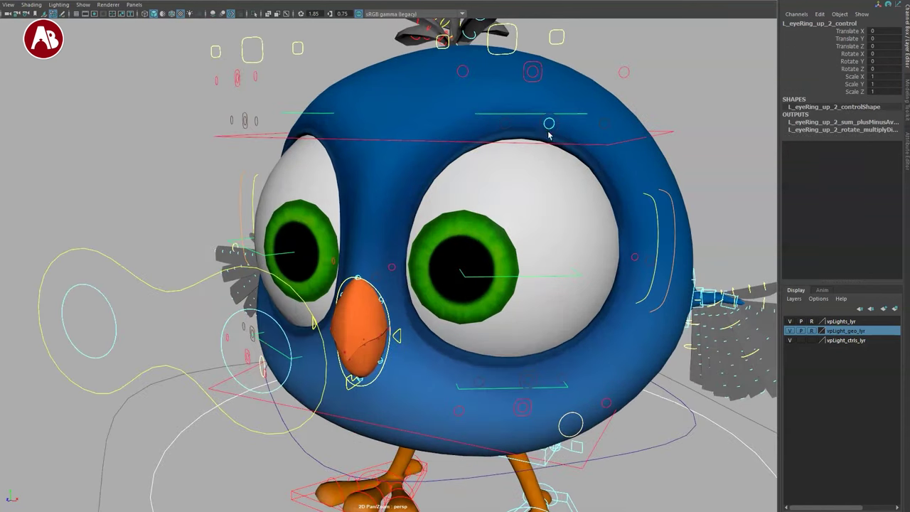
Try moving L_eyeRing_low_base_control under the left eye and undo the trial move
{"action": "middle_click_drag", "start_coordinate": [524, 214], "coordinate": [522, 179], "text": "alt"}
{"action": "right_click_drag", "start_coordinate": [522, 179], "coordinate": [488, 187], "text": "alt"}
{"action": "middle_click_drag", "start_coordinate": [491, 196], "coordinate": [478, 211], "text": "alt"}
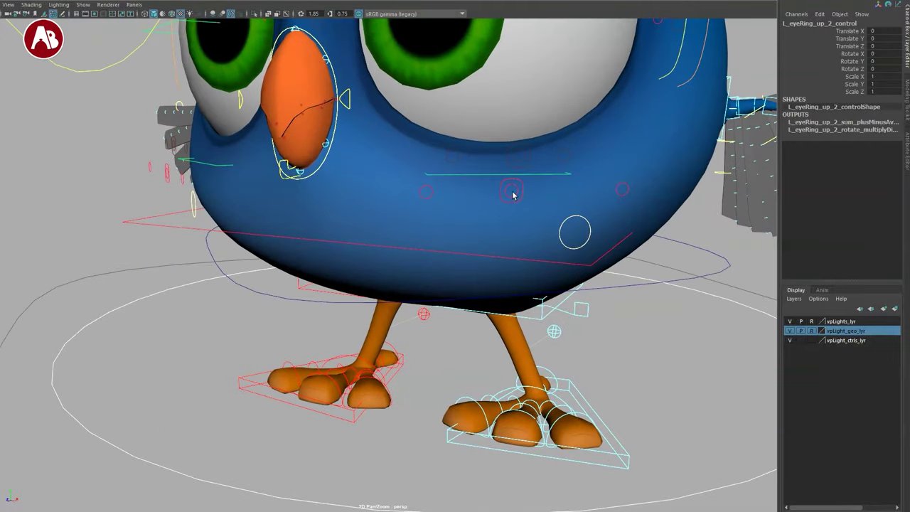
{"action": "left_click", "coordinate": [513, 195]}
{"action": "scroll", "coordinate": [481, 305], "scroll_direction": "down", "scroll_amount": 3}
{"action": "scroll", "coordinate": [461, 251], "scroll_direction": "up", "scroll_amount": 2}
{"action": "left_click", "coordinate": [465, 216]}
{"action": "left_click_drag", "start_coordinate": [464, 192], "coordinate": [497, 273]}
{"action": "key", "text": "ctrl+z"}
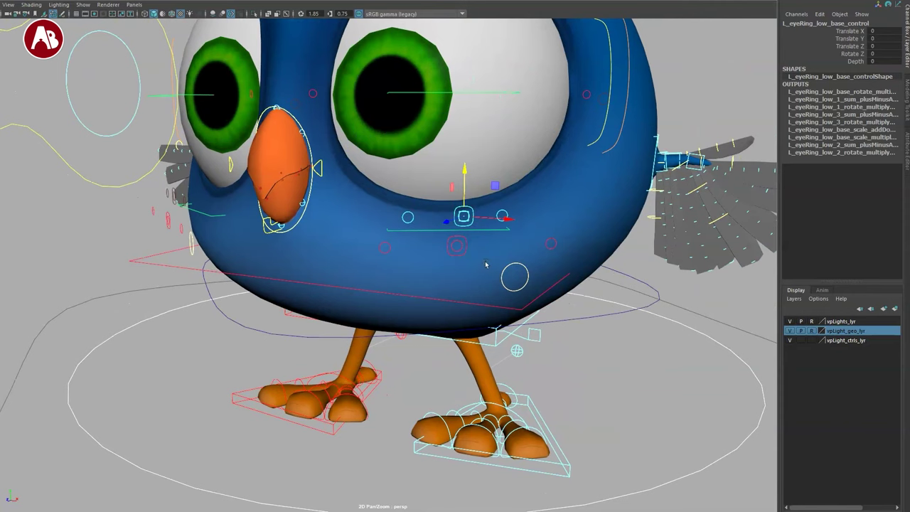
Raise the left lower eyelid by moving L_lids_low_base_control to Translate Y 1.655
{"action": "left_click", "coordinate": [466, 258]}
{"action": "left_click", "coordinate": [455, 247]}
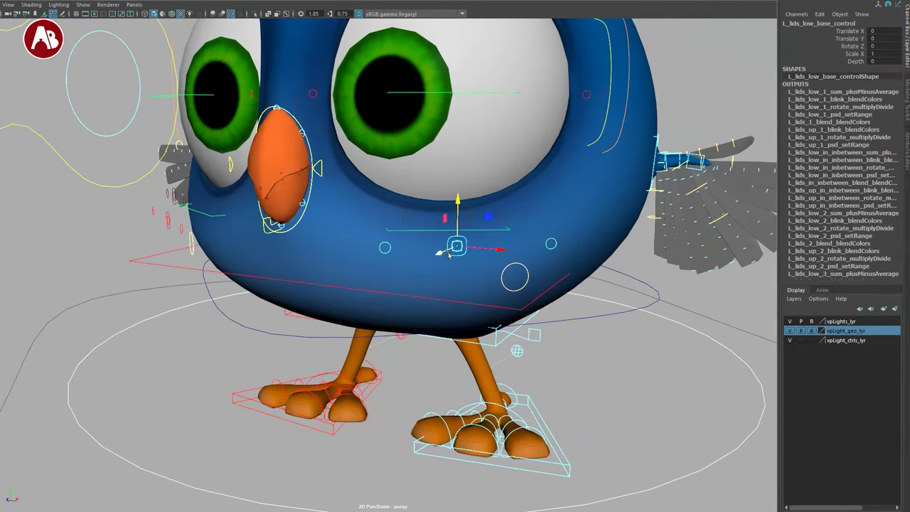
{"action": "left_click_drag", "start_coordinate": [457, 205], "coordinate": [476, 89]}
{"action": "middle_click_drag", "start_coordinate": [540, 178], "coordinate": [569, 205], "text": "alt"}
{"action": "scroll", "coordinate": [569, 206], "scroll_direction": "down", "scroll_amount": 2}
Try reshaping the left lower eyelid with L_lids_low_2_control and L_lids_low_1_control, and undo all the lower eyelid changes
{"action": "left_click", "coordinate": [405, 201]}
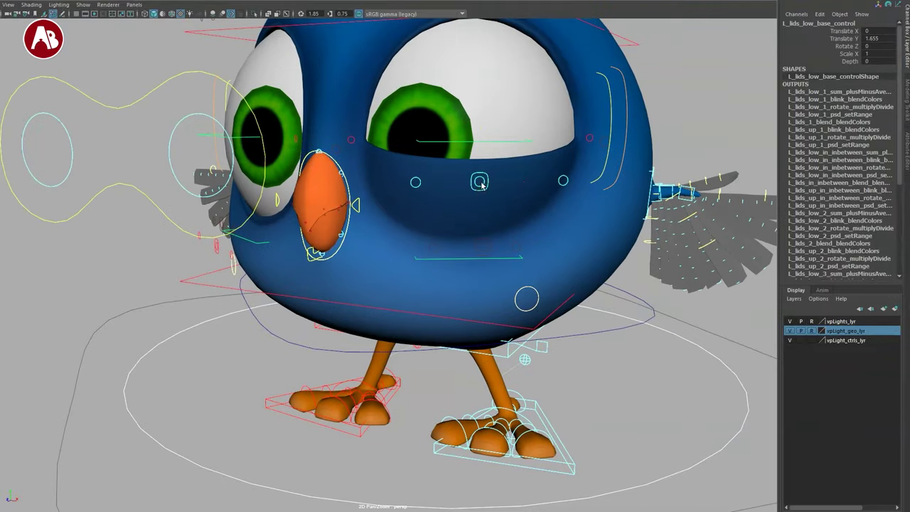
{"action": "left_click", "coordinate": [481, 182]}
{"action": "left_click", "coordinate": [416, 182]}
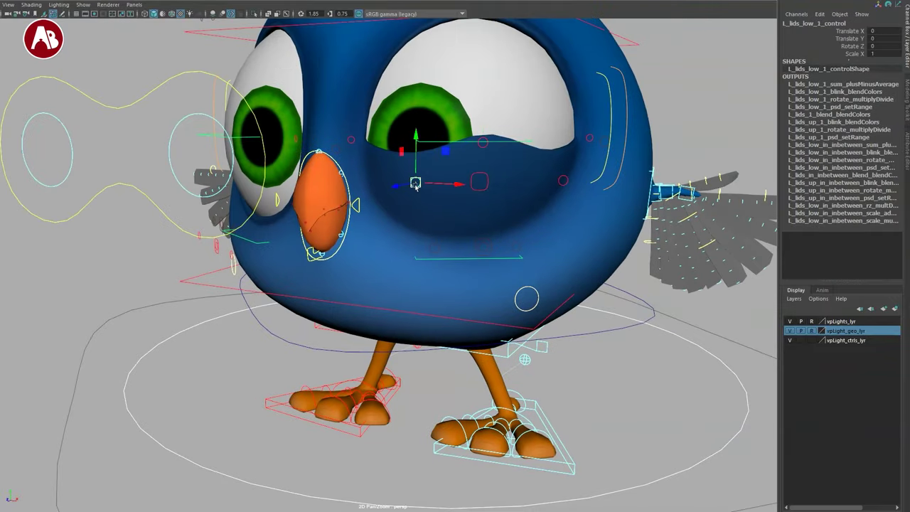
{"action": "left_click_drag", "start_coordinate": [416, 182], "coordinate": [389, 110]}
{"action": "key", "text": "ctrl+z"}
{"action": "key", "text": "ctrl+z"}
{"action": "key", "text": "ctrl+z"}
{"action": "key", "text": "ctrl+z"}
{"action": "key", "text": "ctrl+z"}
{"action": "key", "text": "ctrl+z"}
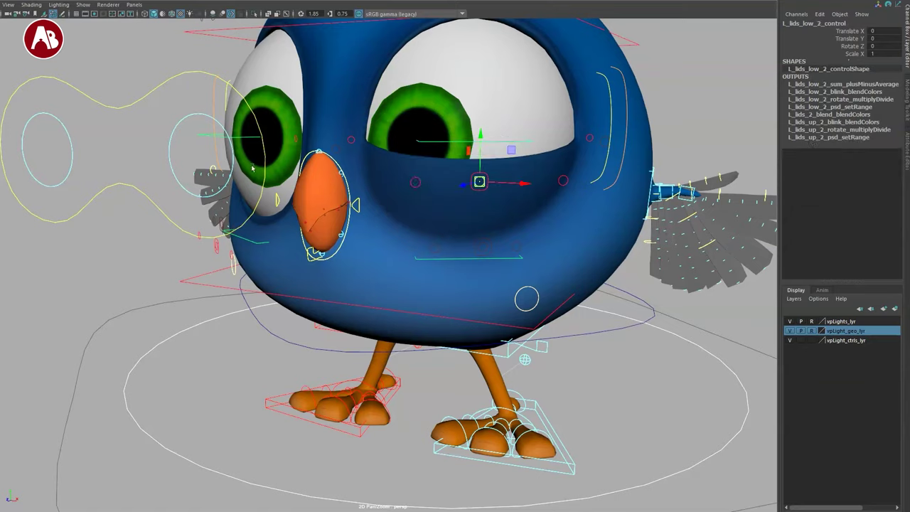
Try moving L_lids_in_control and undo it, and try L_eyeRing_in_control beside the beak at Translate X 0.698, Y -0.139
{"action": "left_click_drag", "start_coordinate": [384, 219], "coordinate": [480, 178], "text": "alt"}
{"action": "scroll", "coordinate": [471, 155], "scroll_direction": "up", "scroll_amount": 4}
{"action": "left_click", "coordinate": [483, 107]}
{"action": "middle_click_drag", "start_coordinate": [484, 108], "coordinate": [470, 213], "text": "alt"}
{"action": "scroll", "coordinate": [465, 216], "scroll_direction": "down", "scroll_amount": 2}
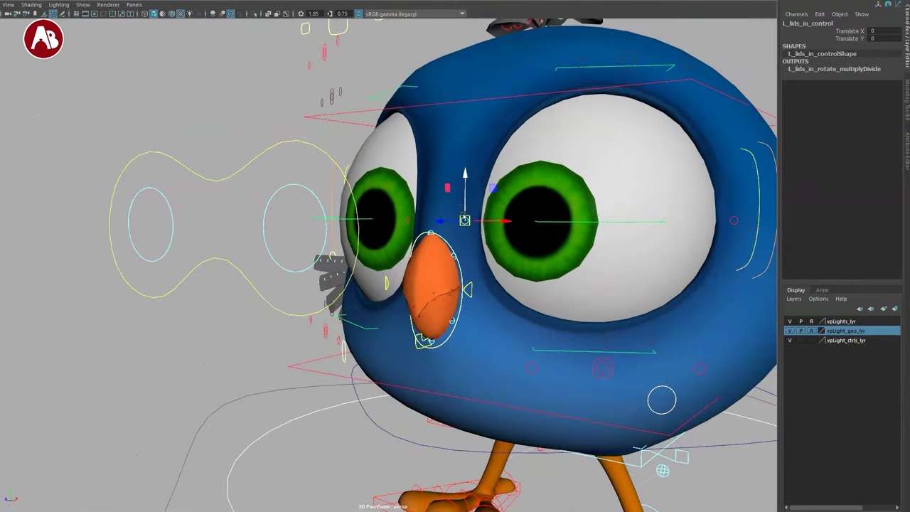
{"action": "left_click_drag", "start_coordinate": [404, 161], "coordinate": [548, 207]}
{"action": "key", "text": "ctrl+z"}
{"action": "left_click", "coordinate": [448, 232]}
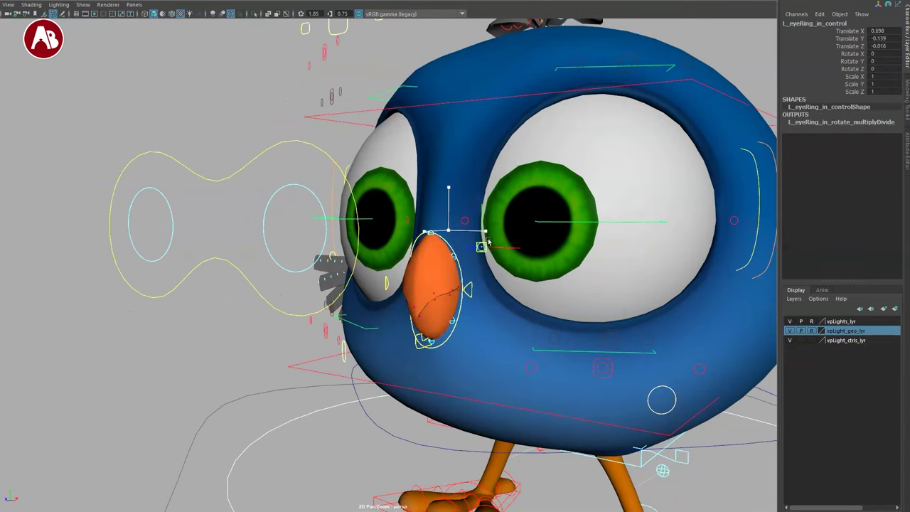
Select M_mouth_control around the beak and try moving it downward
{"action": "left_click", "coordinate": [505, 301]}
{"action": "middle_click_drag", "start_coordinate": [505, 301], "coordinate": [513, 218], "text": "alt"}
{"action": "scroll", "coordinate": [527, 252], "scroll_direction": "up", "scroll_amount": 4}
{"action": "left_click_drag", "start_coordinate": [498, 213], "coordinate": [498, 246], "text": "alt"}
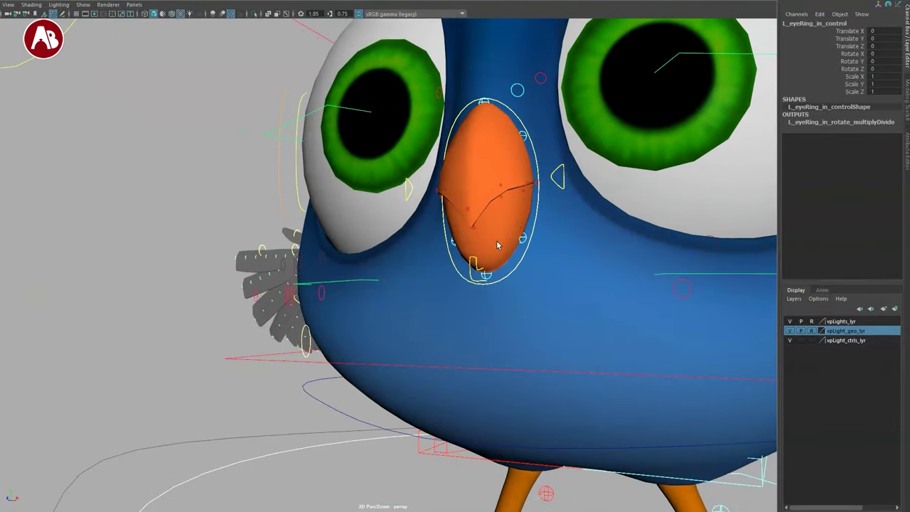
{"action": "left_click", "coordinate": [510, 231]}
{"action": "left_click_drag", "start_coordinate": [485, 195], "coordinate": [486, 257]}
Try pulling the beak forward with M_mouth_control to Translate Z 4.118, and undo the trial moves
{"action": "left_click_drag", "start_coordinate": [581, 272], "coordinate": [416, 256], "text": "alt"}
{"action": "middle_click_drag", "start_coordinate": [417, 256], "coordinate": [672, 223], "text": "alt"}
{"action": "left_click_drag", "start_coordinate": [399, 269], "coordinate": [249, 264]}
{"action": "left_click_drag", "start_coordinate": [249, 265], "coordinate": [562, 348], "text": "alt"}
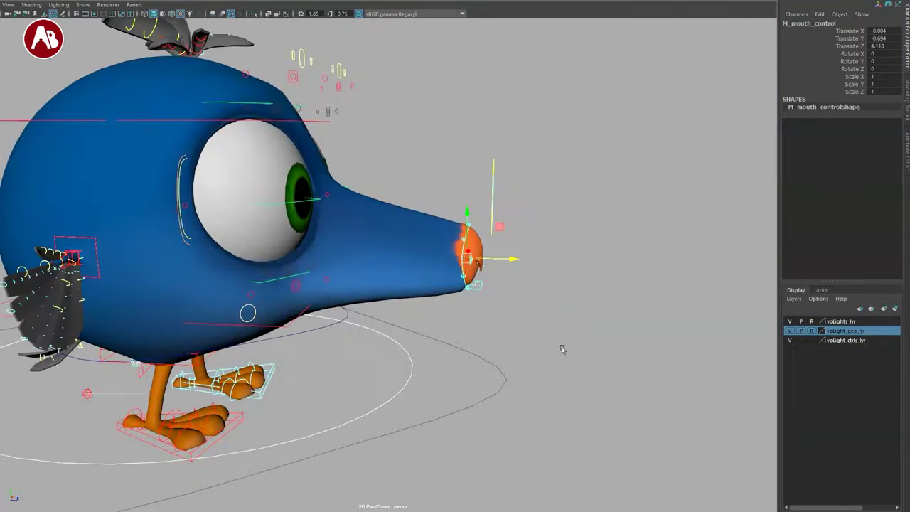
{"action": "middle_click_drag", "start_coordinate": [432, 267], "coordinate": [597, 246], "text": "alt"}
{"action": "left_click_drag", "start_coordinate": [478, 287], "coordinate": [348, 318], "text": "alt"}
{"action": "key", "text": "ctrl+z"}
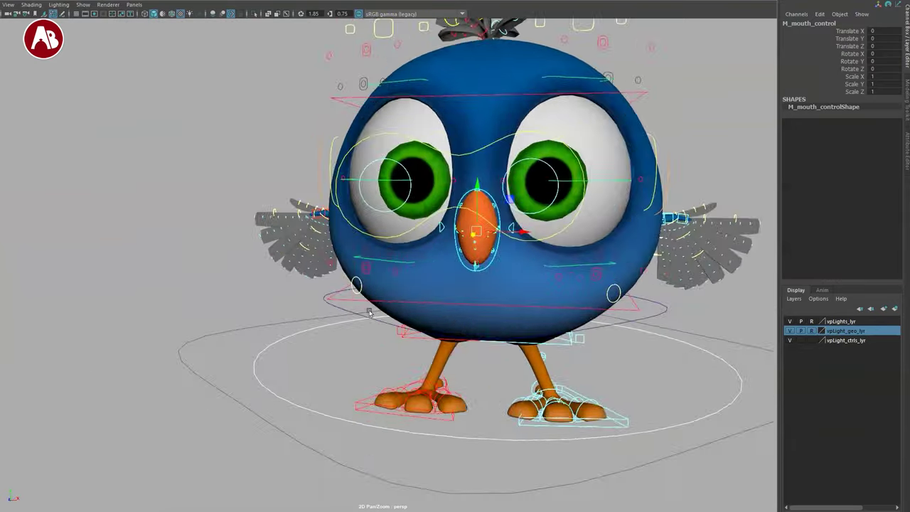
Enlarge the beak by scaling M_mouth_control uniformly to about 2.083, and check it from the side
{"action": "key", "text": "f"}
{"action": "right_click_drag", "start_coordinate": [455, 318], "coordinate": [498, 318], "text": "alt"}
{"action": "left_click_drag", "start_coordinate": [498, 318], "coordinate": [514, 305], "text": "alt"}
{"action": "middle_click_drag", "start_coordinate": [514, 305], "coordinate": [552, 303], "text": "alt"}
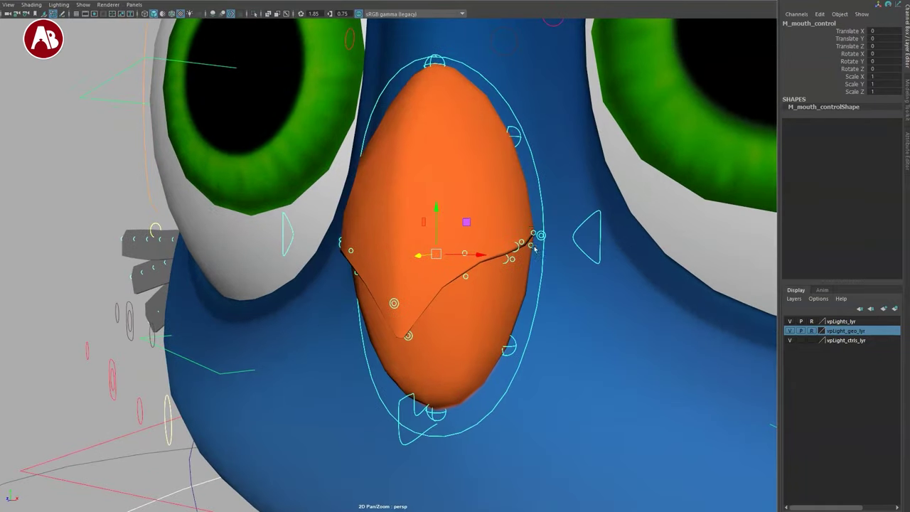
{"action": "left_click_drag", "start_coordinate": [436, 250], "coordinate": [107, 157]}
{"action": "right_click_drag", "start_coordinate": [509, 310], "coordinate": [377, 310], "text": "alt"}
{"action": "left_click_drag", "start_coordinate": [377, 310], "coordinate": [434, 295], "text": "alt"}
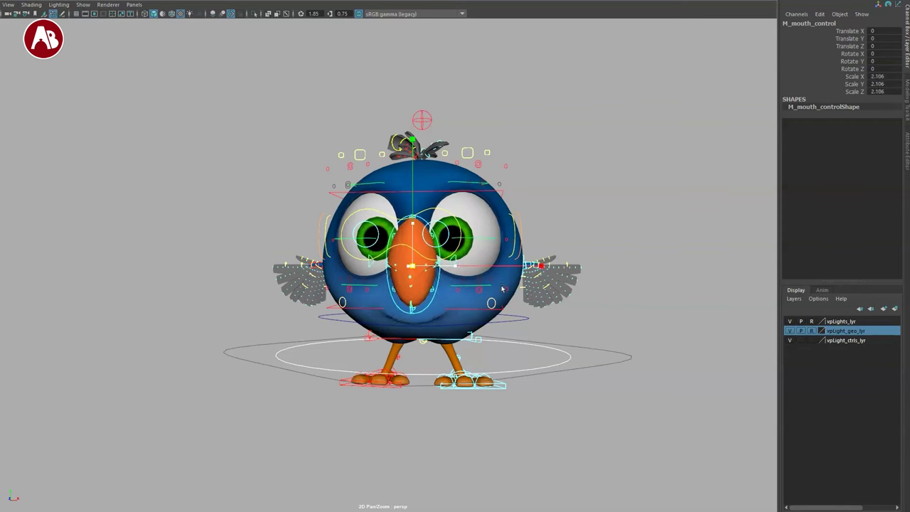
{"action": "left_click_drag", "start_coordinate": [499, 299], "coordinate": [340, 278], "text": "alt"}
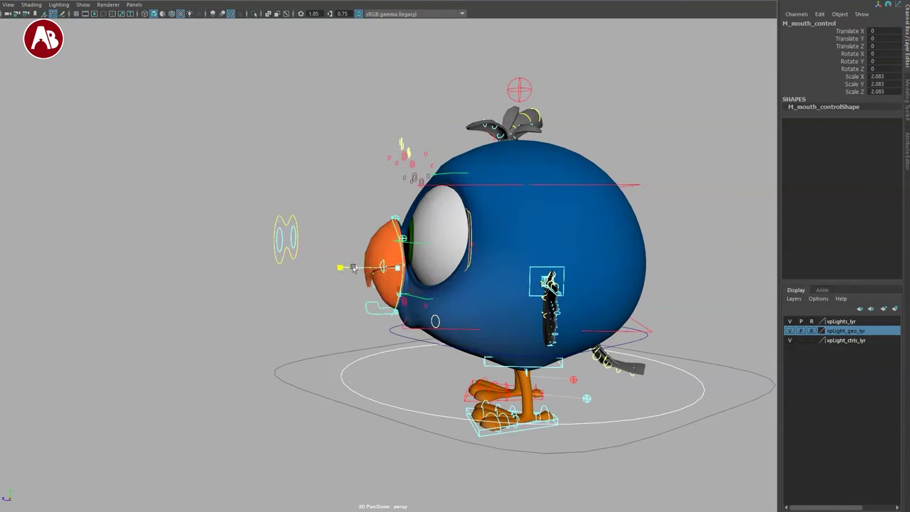